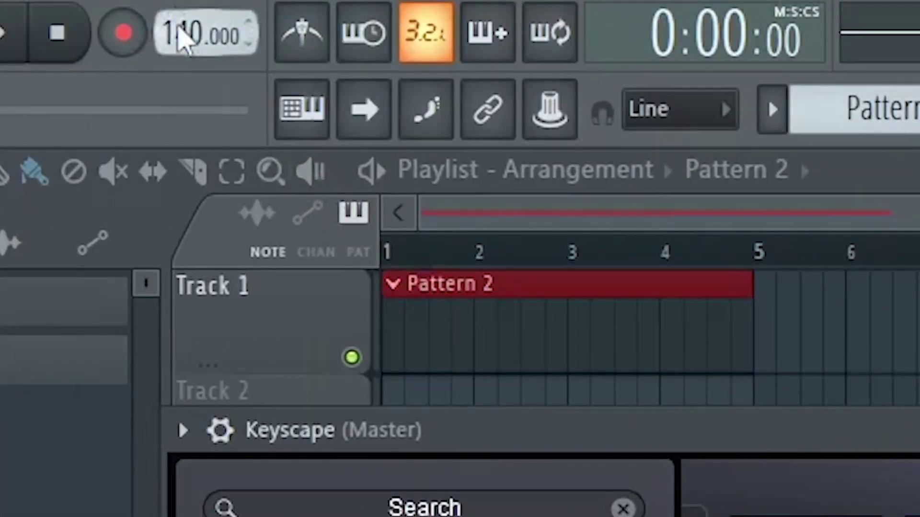
right_click(182, 40)
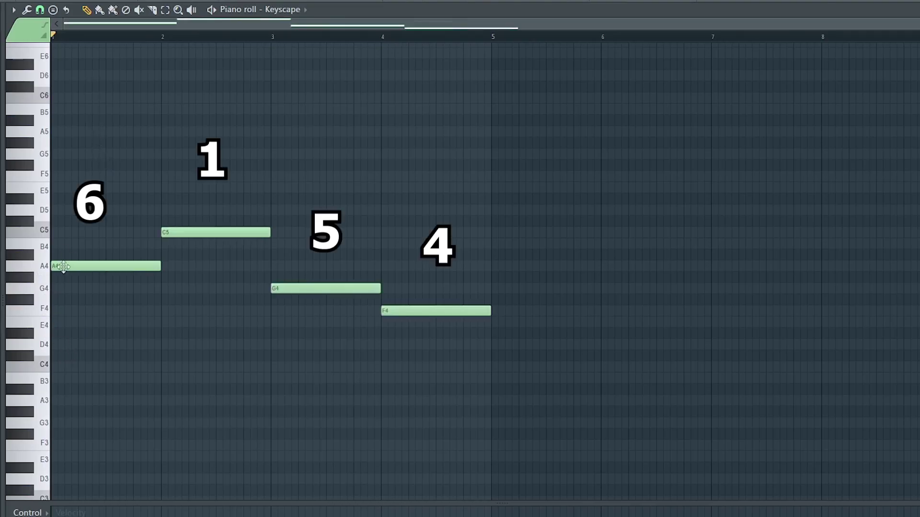
Stack thirds and fifths on the four root notes to form A4–C5–E5, C5–E5–G5, G4–B4–D5 and F4–A4–C5 chords
left_click(51, 232)
left_click(61, 191)
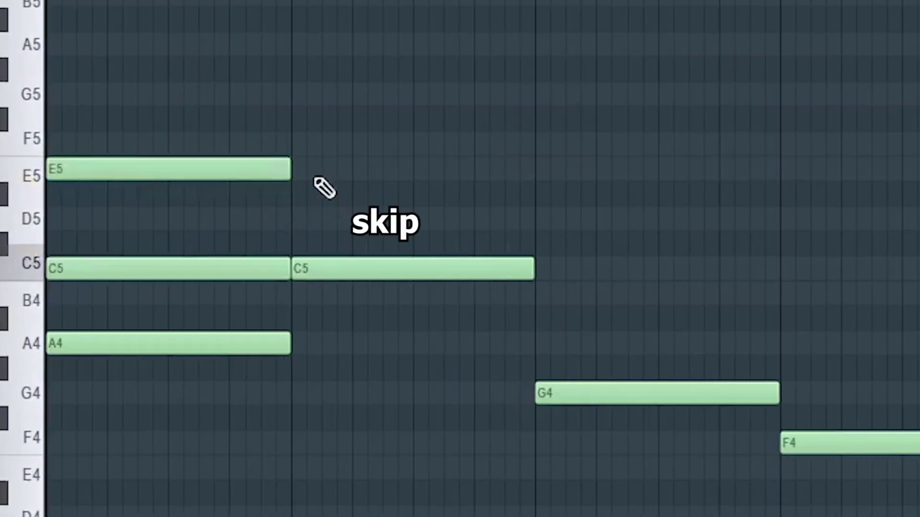
left_click(165, 190)
left_click(295, 95)
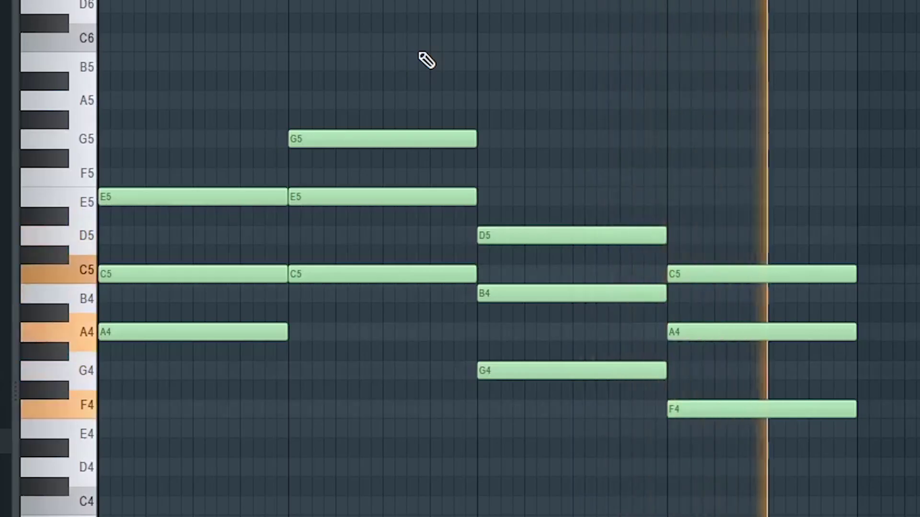
Shorten and shift the chords into two bars, giving A minor and G six steps and C and F ten steps, and play them
key("space")
left_click_drag(286, 273, 205, 213)
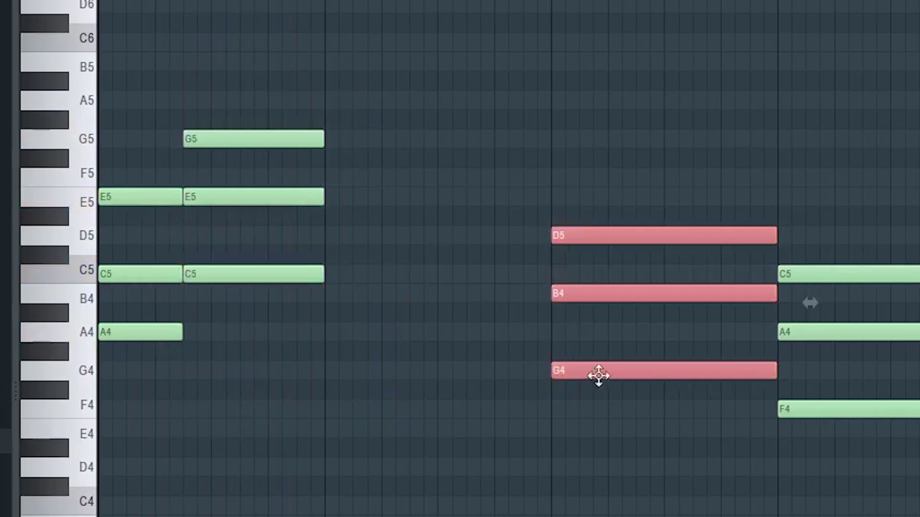
left_click_drag(598, 376, 371, 375)
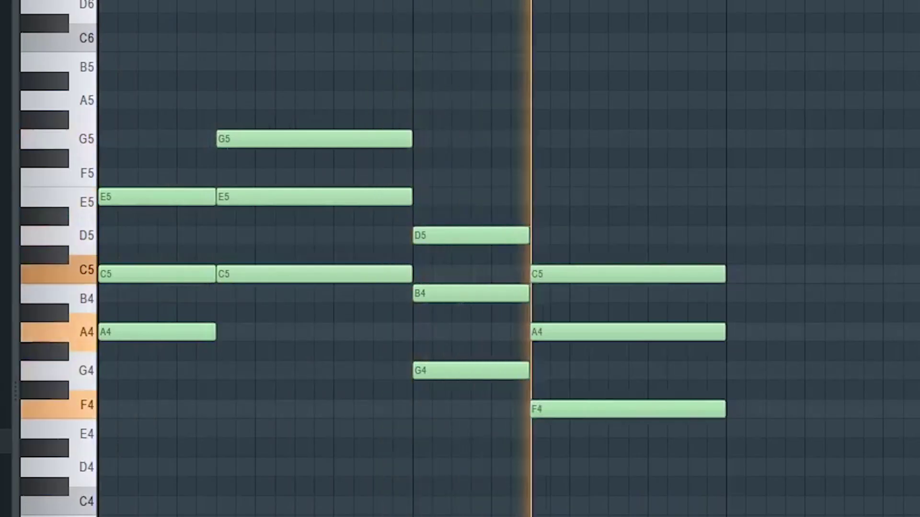
key("space")
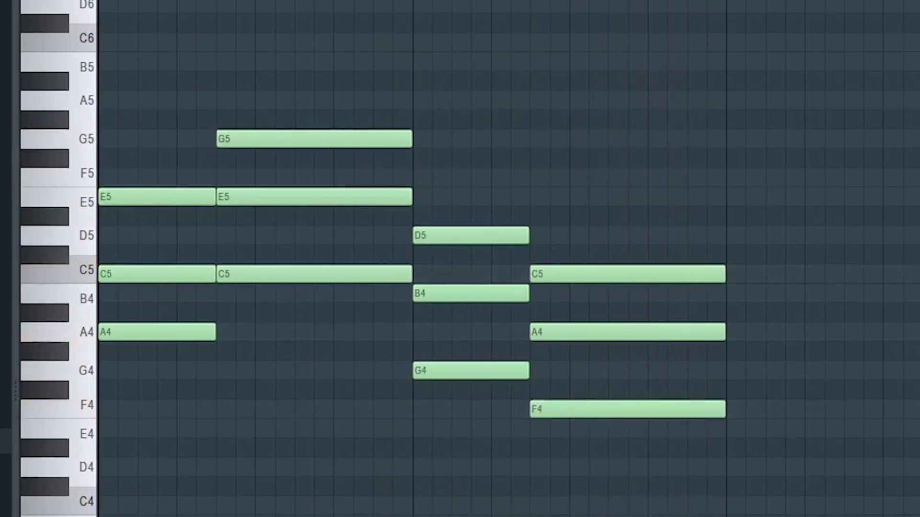
Duplicate the two-bar progression into bars 3–4 and copy all chord root notes one octave down to A3, C4, G3 and F3
key("ctrl+a")
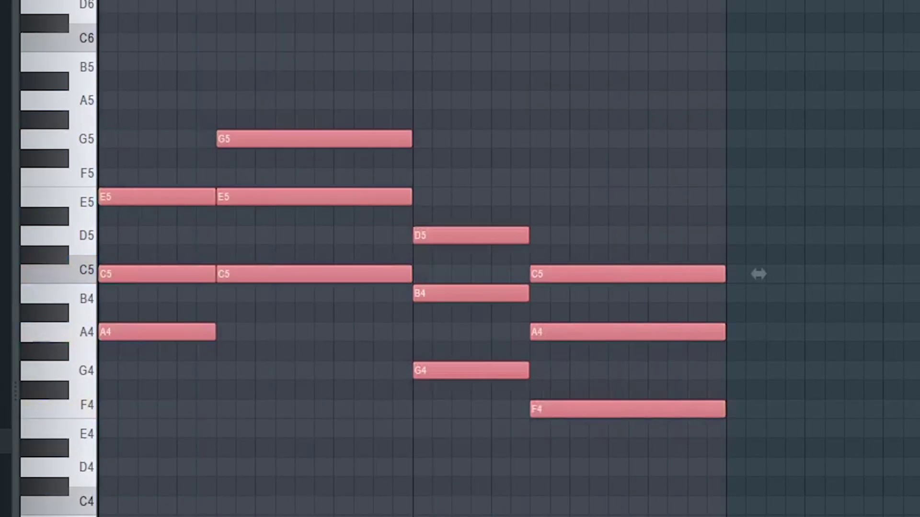
key("ctrl+b")
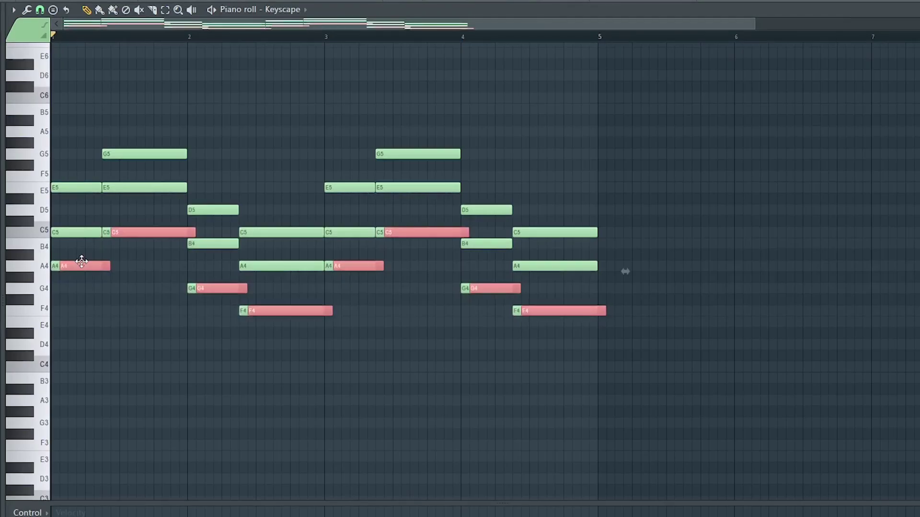
key("ctrl+Down")
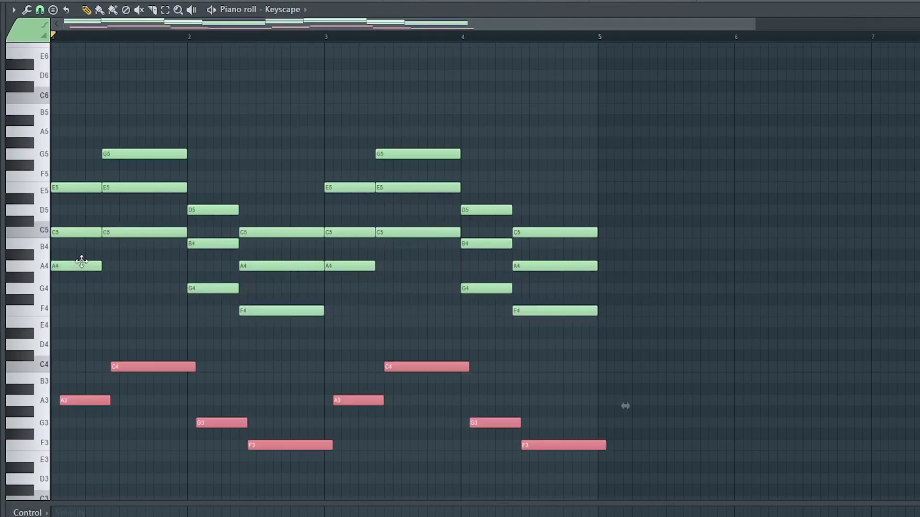
left_click_drag(81, 398, 29, 405)
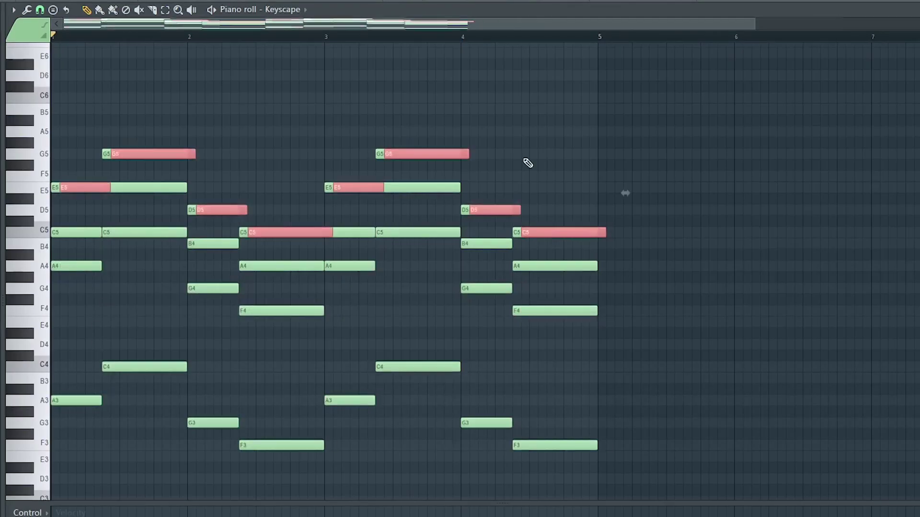
Copy the top notes of all chords one octave down to E4, G4, D4 and C4, aligned with the originals, and play the result
key("ctrl+Down")
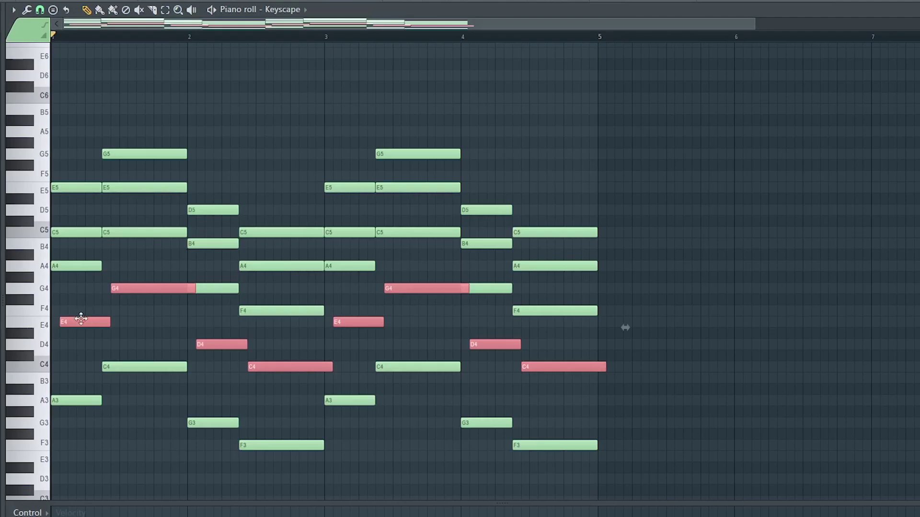
left_click_drag(81, 319, 48, 320)
key("space")
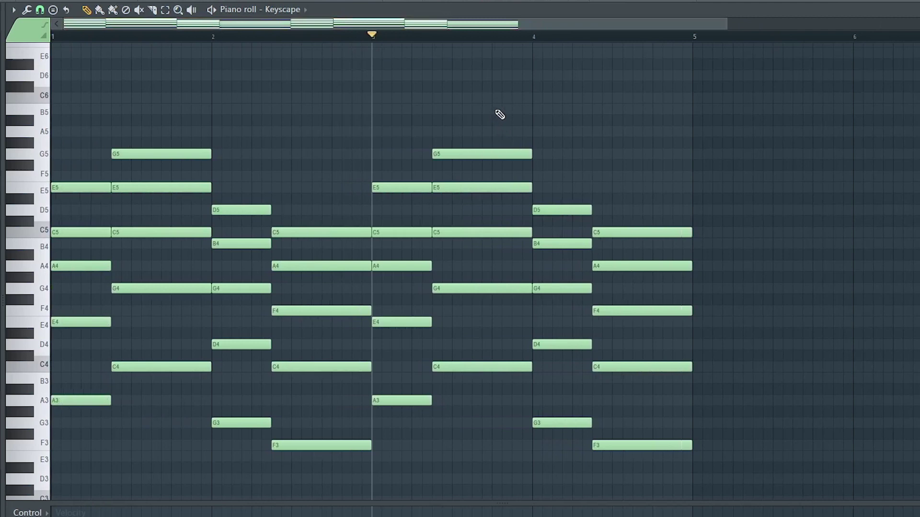
Add melody notes above the chords, B5 at the end of bar 3 and C6 and A5 in bar 4, and play them
left_click(498, 108)
left_click(568, 98)
left_click(594, 131)
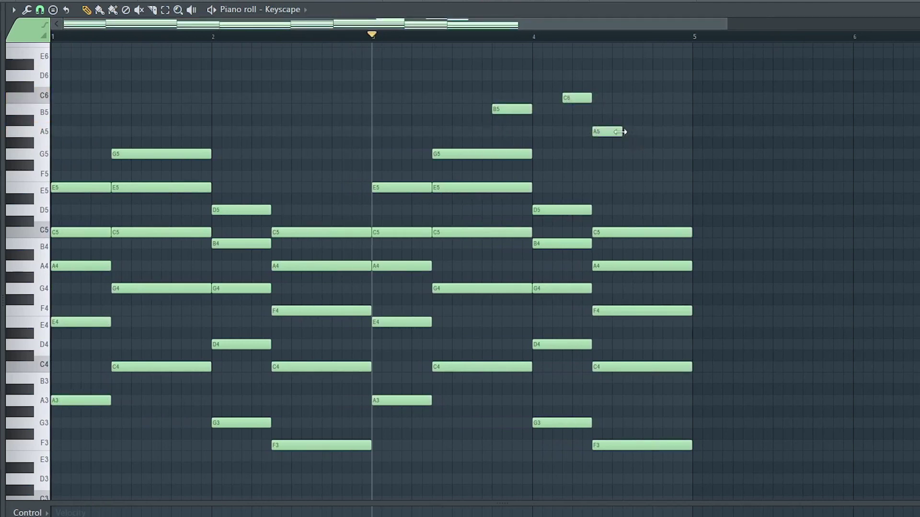
key("space")
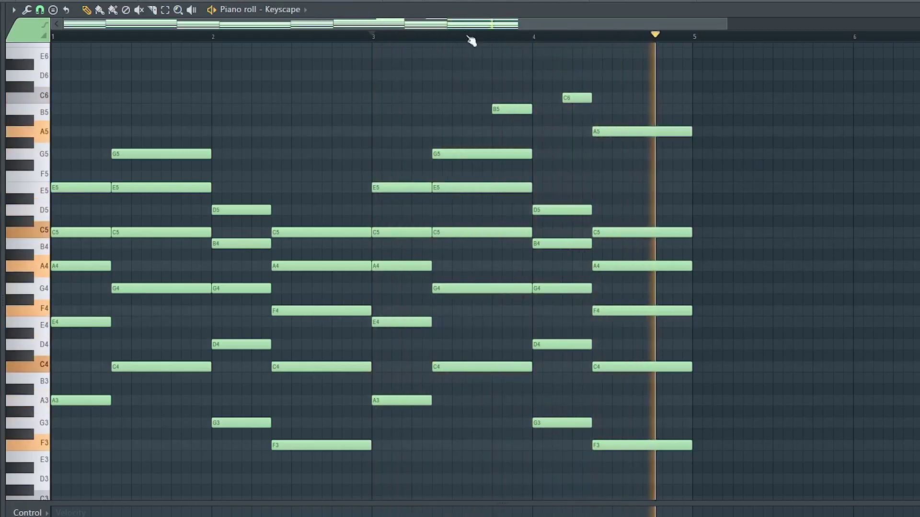
key("space")
Select all chord notes except the three melody notes and randomize their velocity levels
scroll(464, 34, "down", 1)
left_click_drag(52, 165, 91, 461)
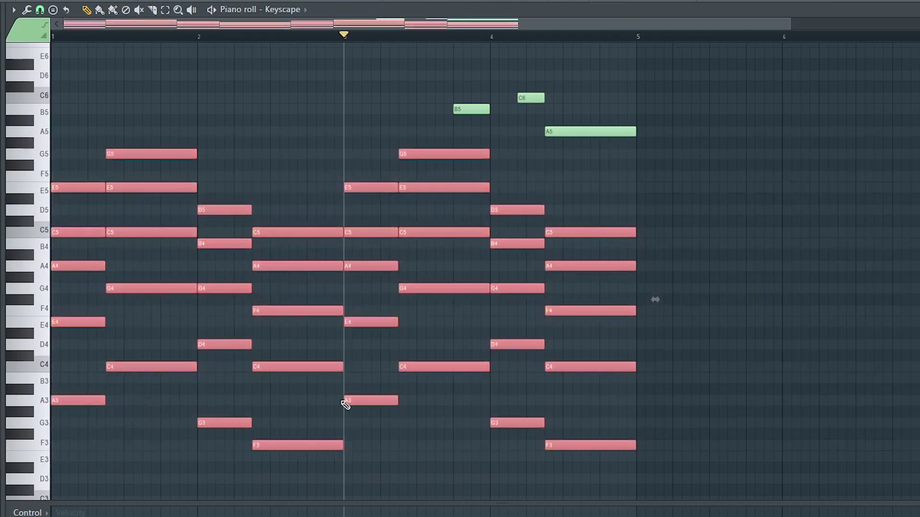
key("alt+r")
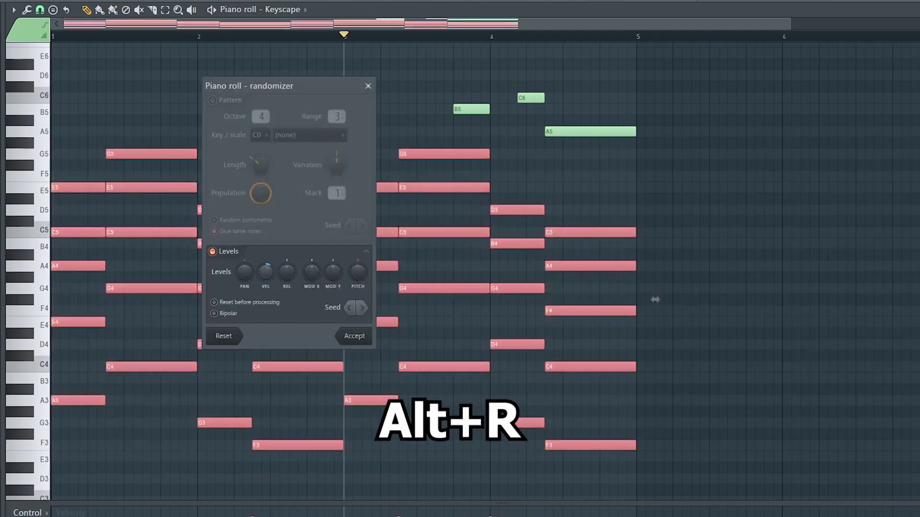
left_click(357, 338)
Strum the selected chord notes' start times slightly with their ends preserved, and scale their levels using the Multiply value
key("alt+s")
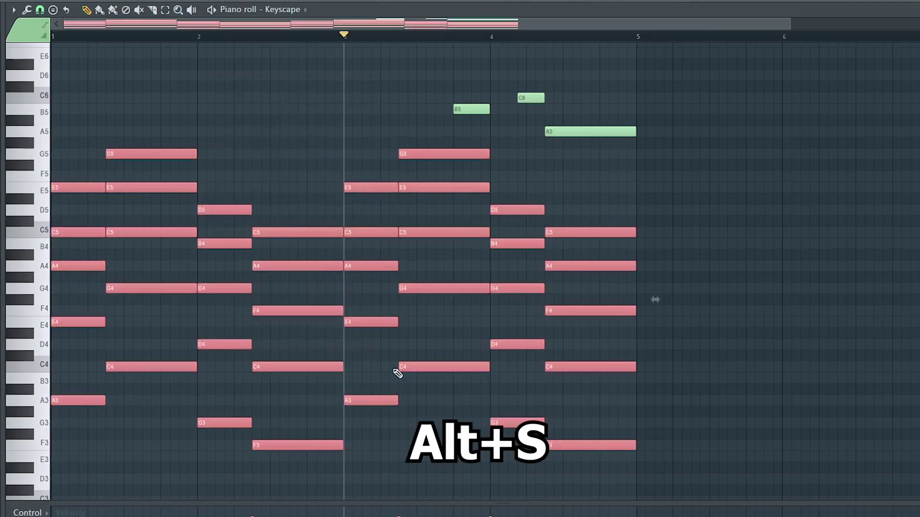
key("alt+s")
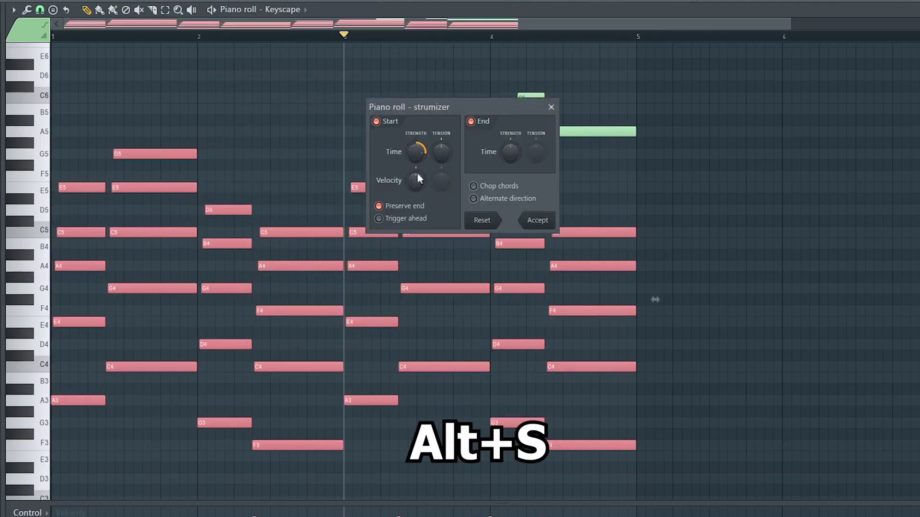
key("Escape")
key("alt+x")
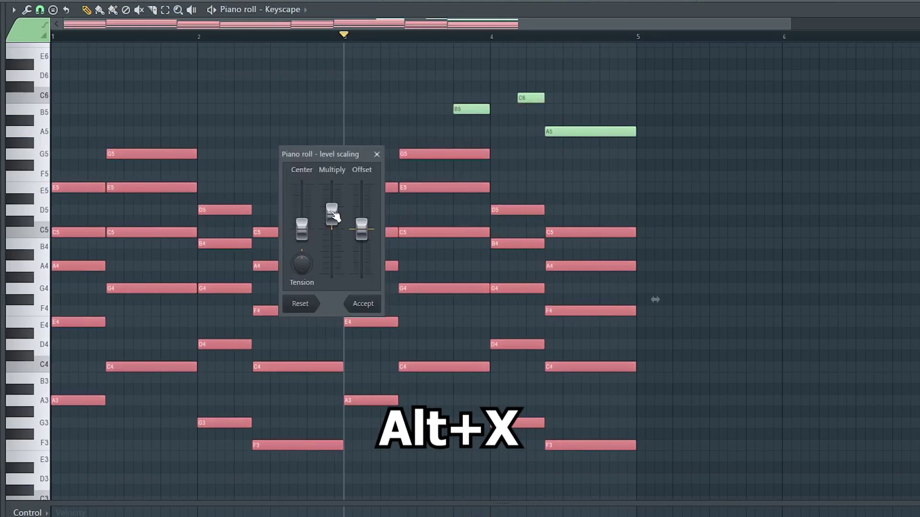
left_click(364, 305)
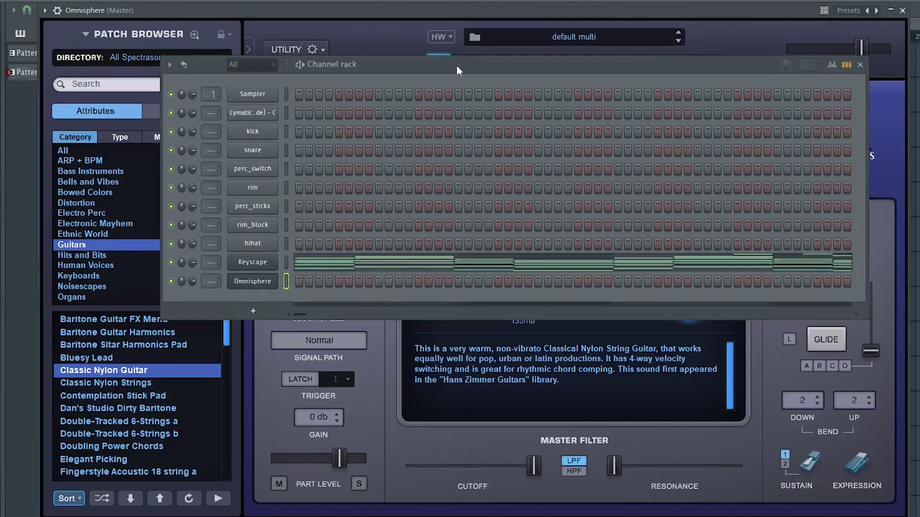
Copy the Keyscape channel's notes and paste them into the Omnisphere channel
left_click_drag(456, 65, 556, 37)
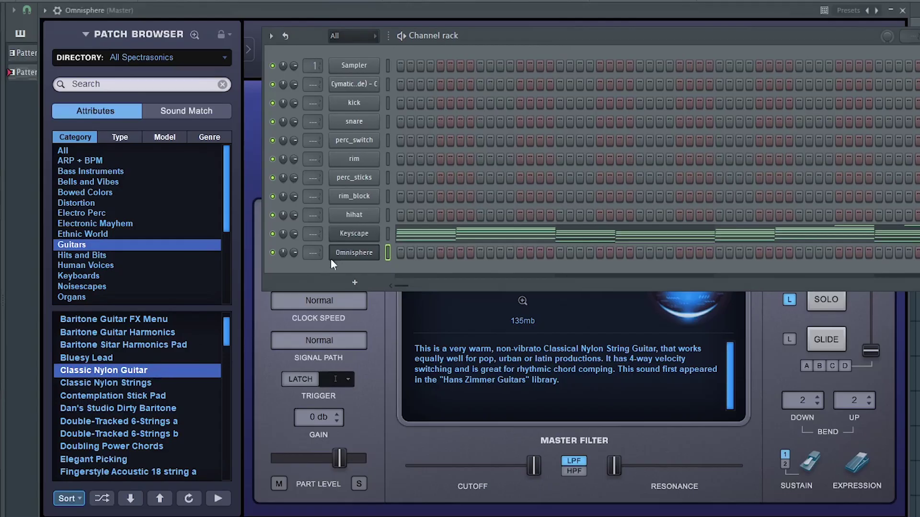
right_click(353, 233)
left_click(515, 246)
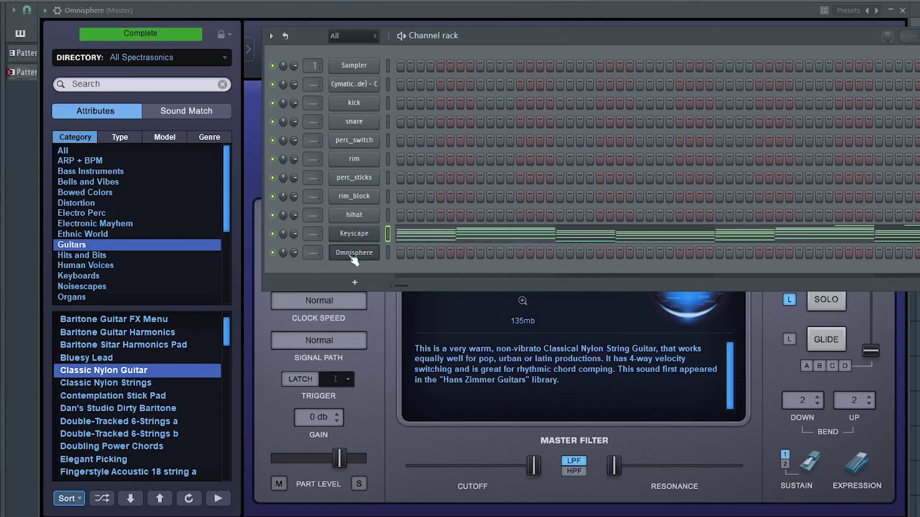
right_click(354, 254)
left_click(516, 280)
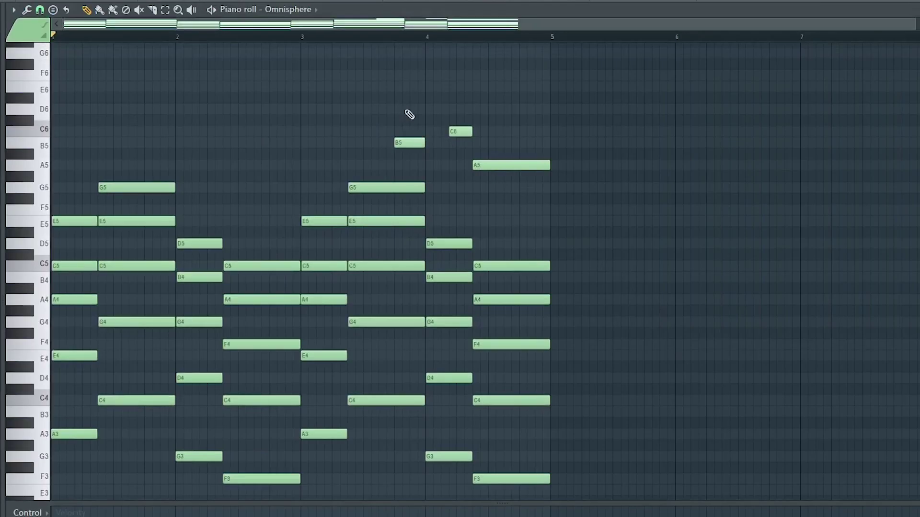
Delete the B5, C6 and A5 melody notes from the Omnisphere part and play back the remaining chords
left_click_drag(406, 103, 523, 171)
key("Delete")
key("space")
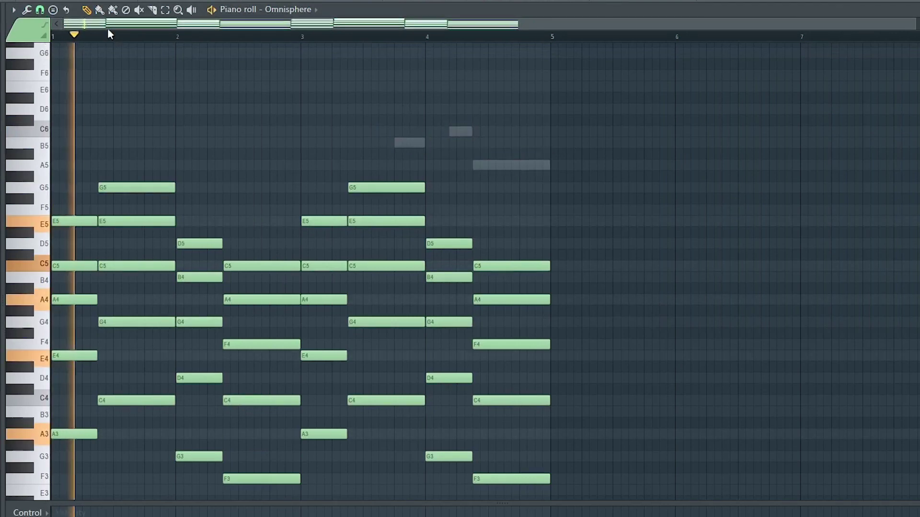
scroll(107, 28, "up", 3)
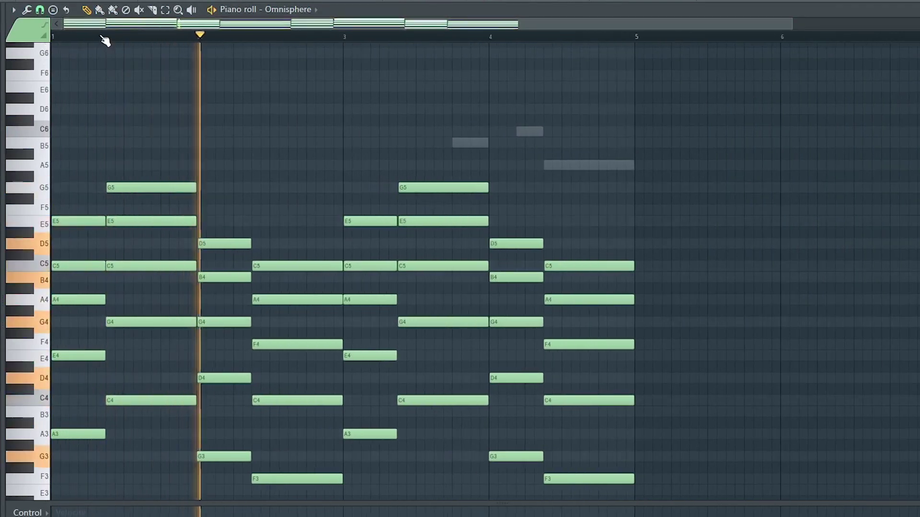
scroll(103, 37, "up", 2)
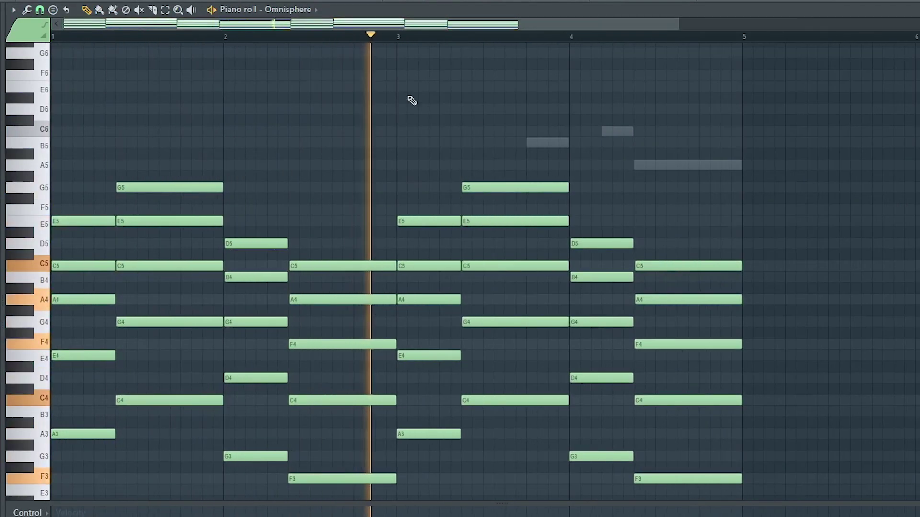
scroll(813, 300, "down", 2)
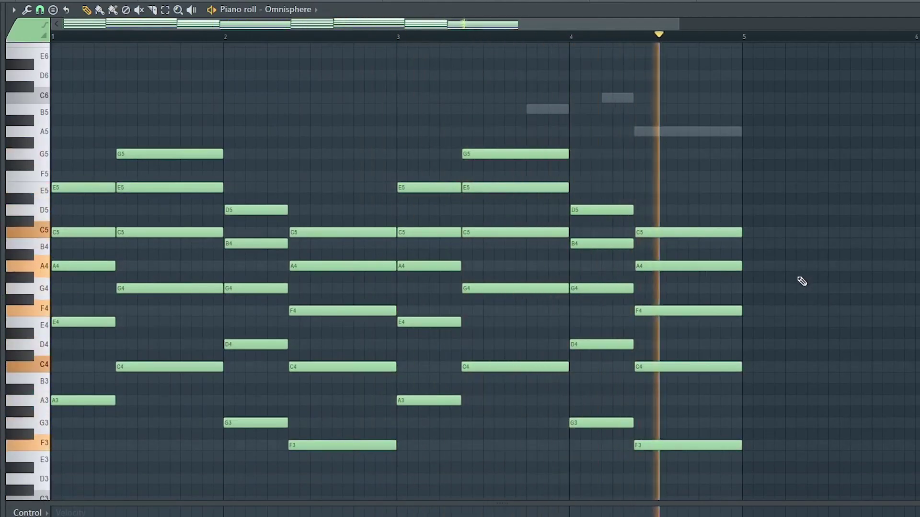
key("space")
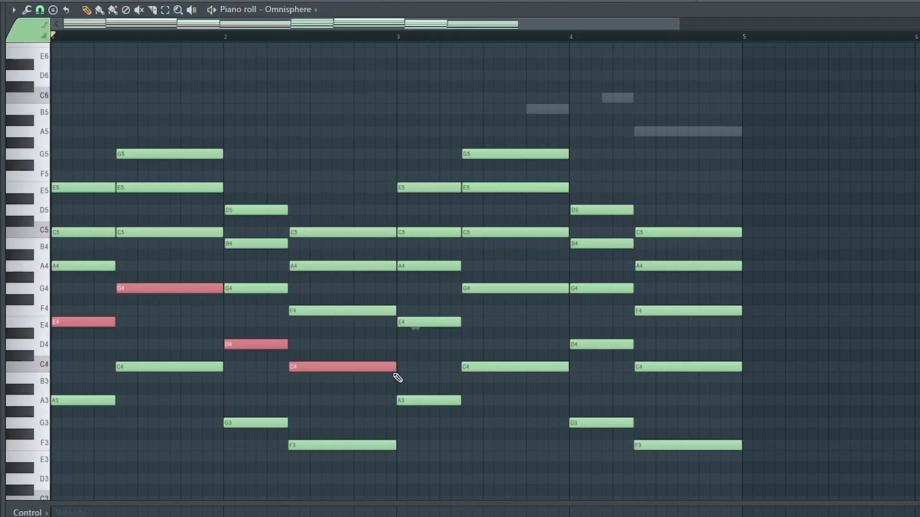
Revoice bars 1–2 by deleting E4, G4, D4, C4 and raising C5, E5, B4, A4 one octave, and repeat the voicing in bars 3–4
key("Delete")
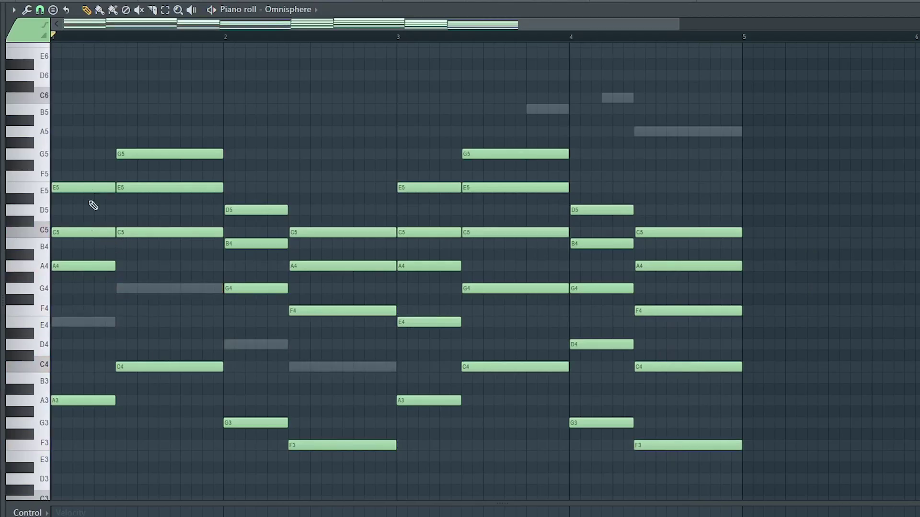
left_click(85, 234, "ctrl+shift")
left_click(158, 188, "ctrl+shift")
left_click(256, 244, "ctrl+shift")
left_click(341, 266, "ctrl+shift")
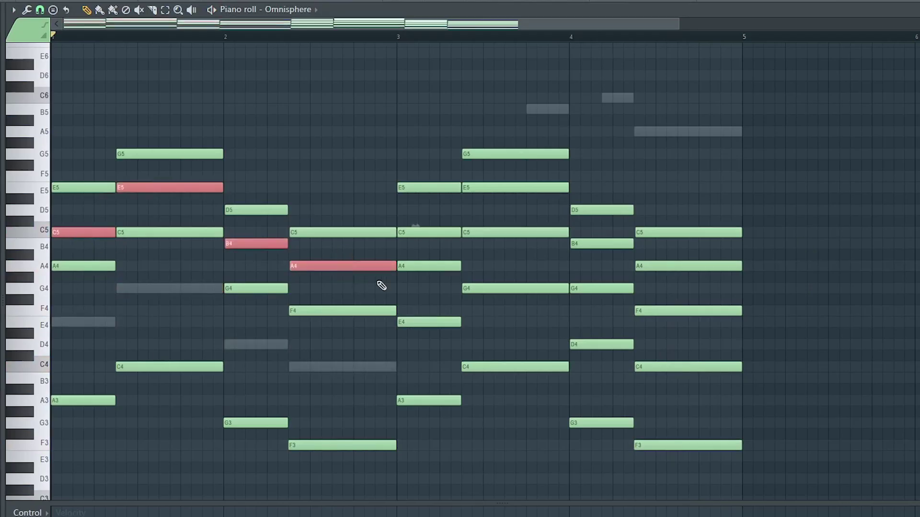
key("space")
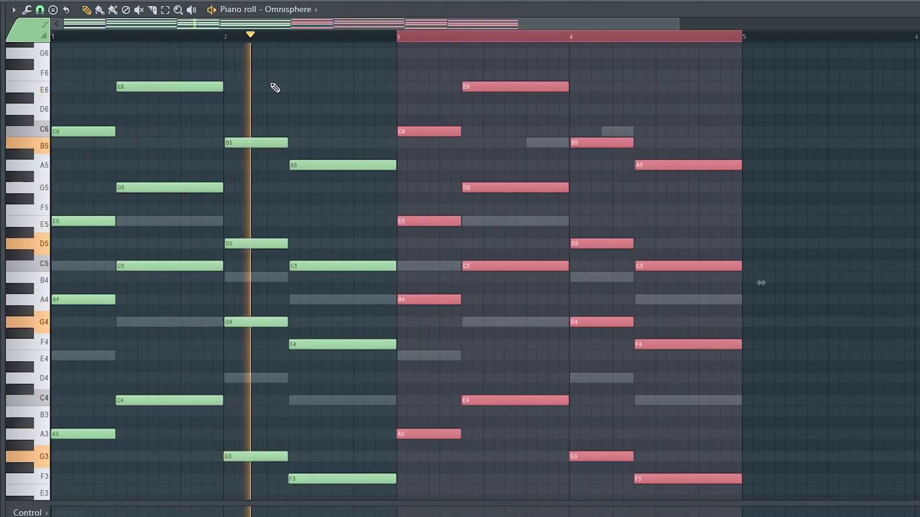
key("space")
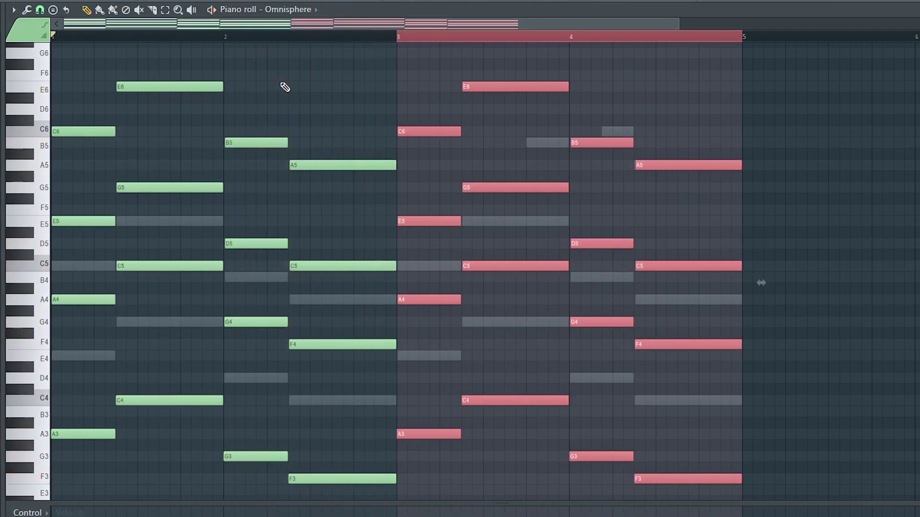
Select all Omnisphere notes and strum their start times slightly with the Strumizer, preserving the note ends
left_click(291, 77, "ctrl")
left_click_drag(45, 64, 72, 503)
scroll(222, 377, "up", 2)
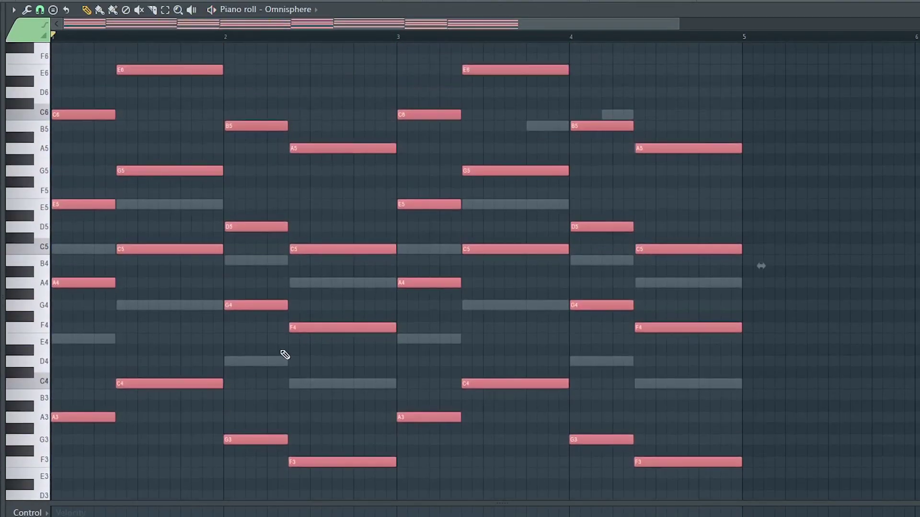
key("alt+s")
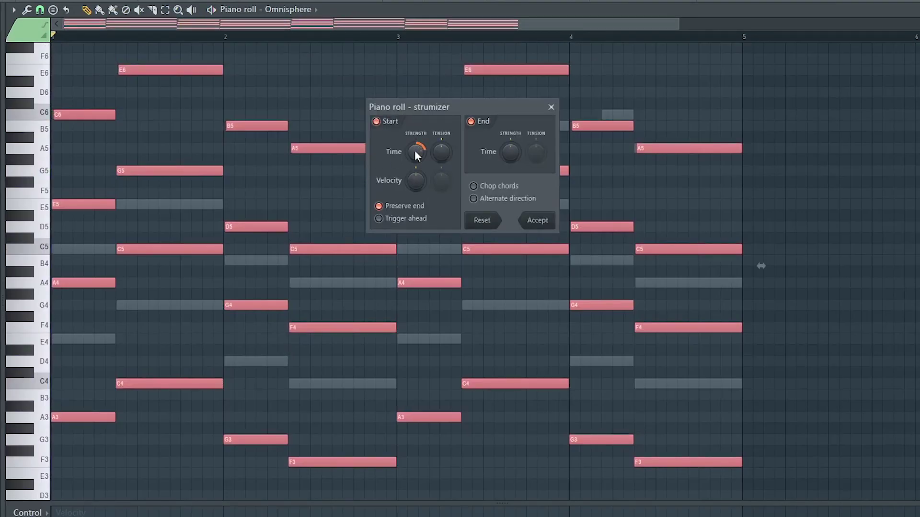
key("space")
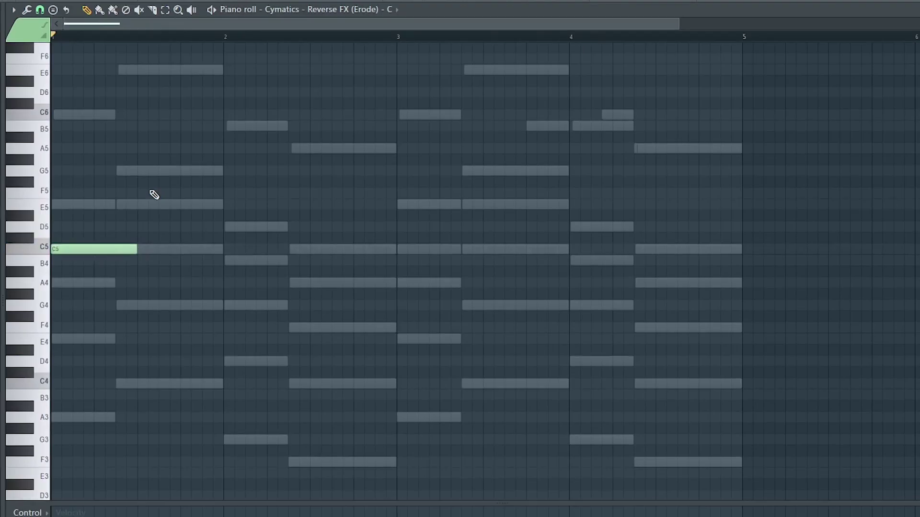
Add C5 notes at the start of bars 2 and 3 in the Reverse FX part and open its sampler envelope settings
key("space")
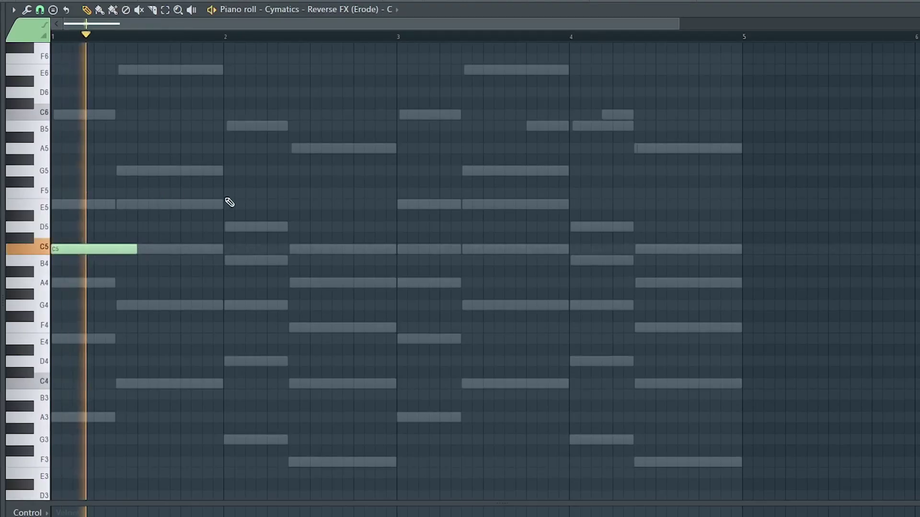
left_click(228, 250)
left_click(400, 249)
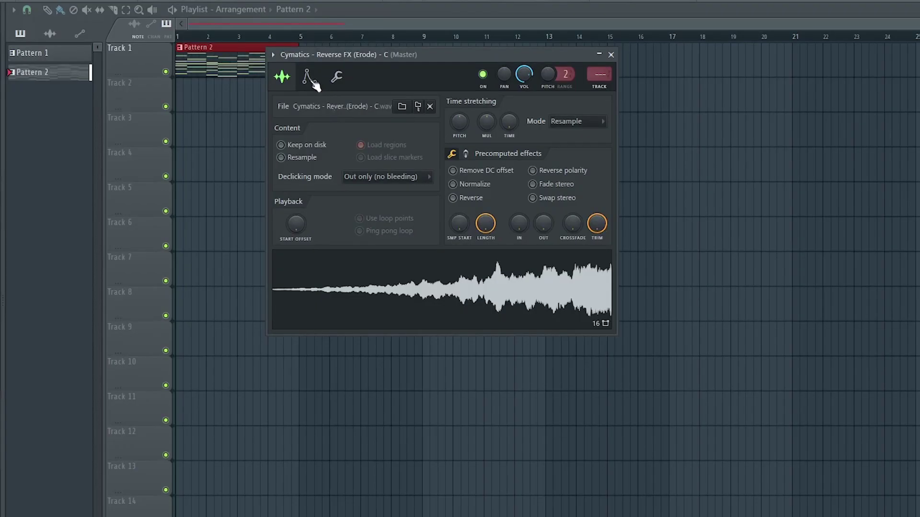
left_click(309, 77)
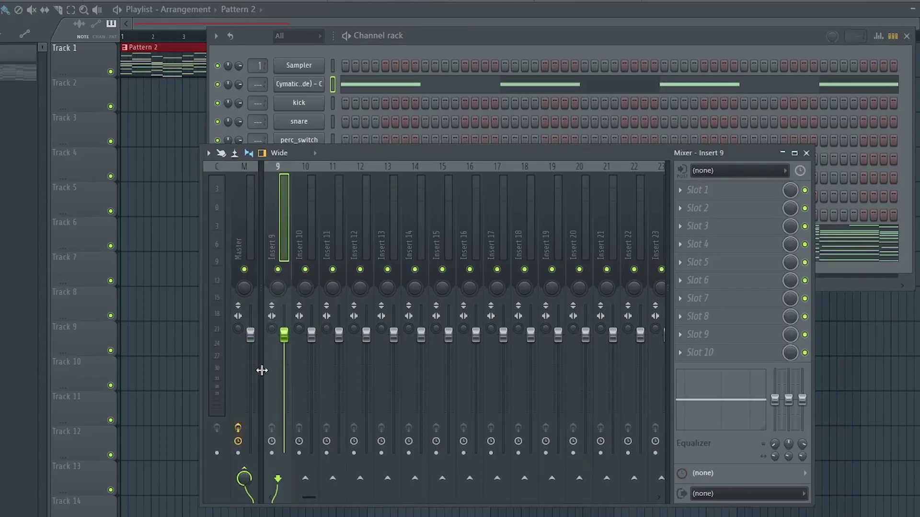
Arm the Master mixer track for recording and render it to a new audio clip
left_click(254, 221)
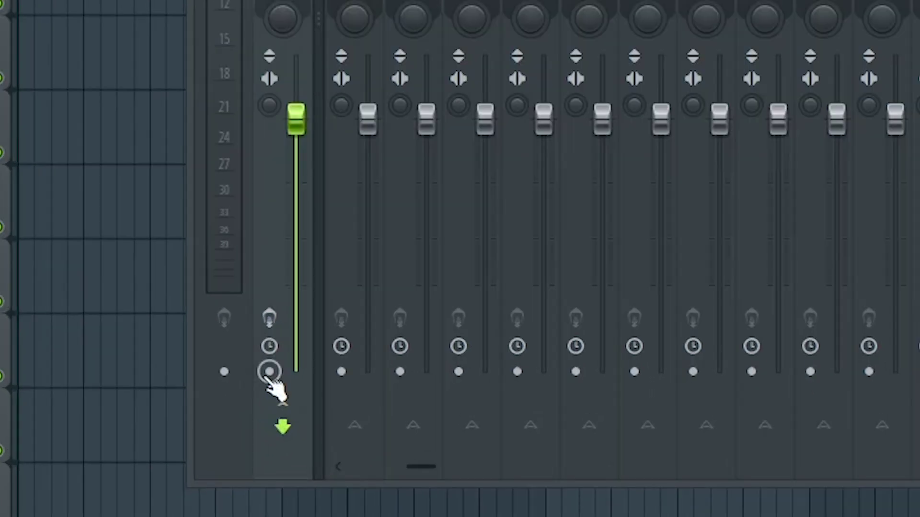
key("alt+r")
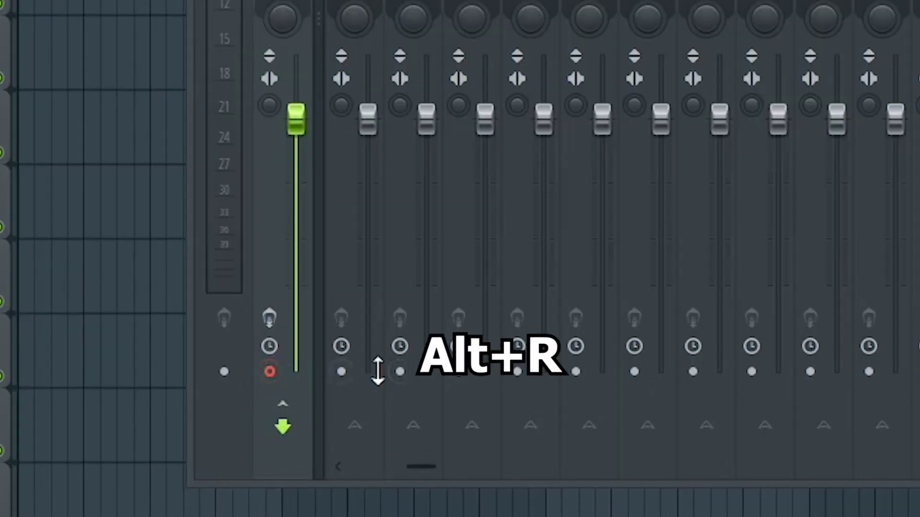
left_click(439, 388)
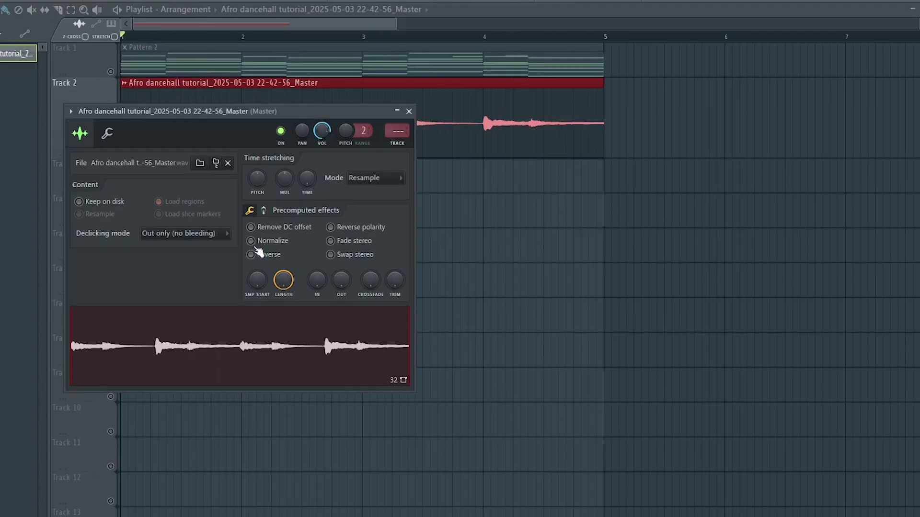
Normalize and reverse the rendered Master audio clip, and play it back in the playlist
left_click(251, 240)
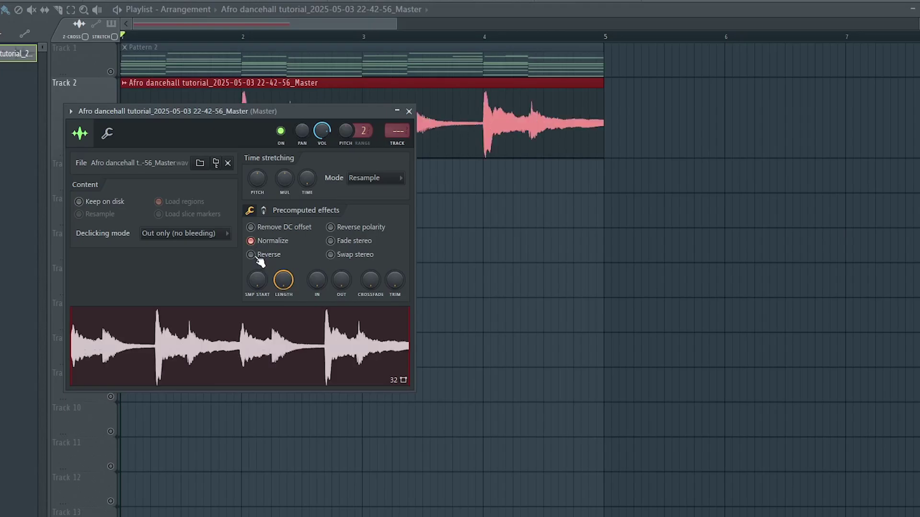
left_click(255, 257)
key("Escape")
key("space")
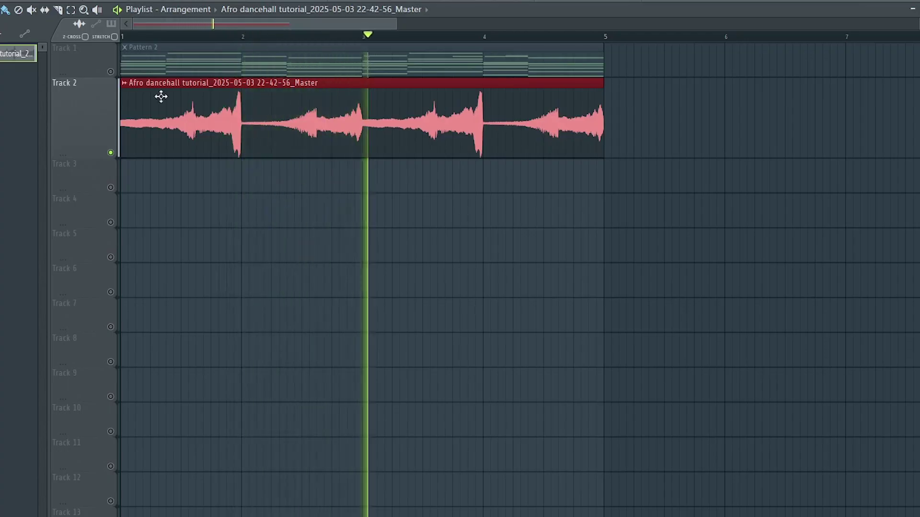
key("space")
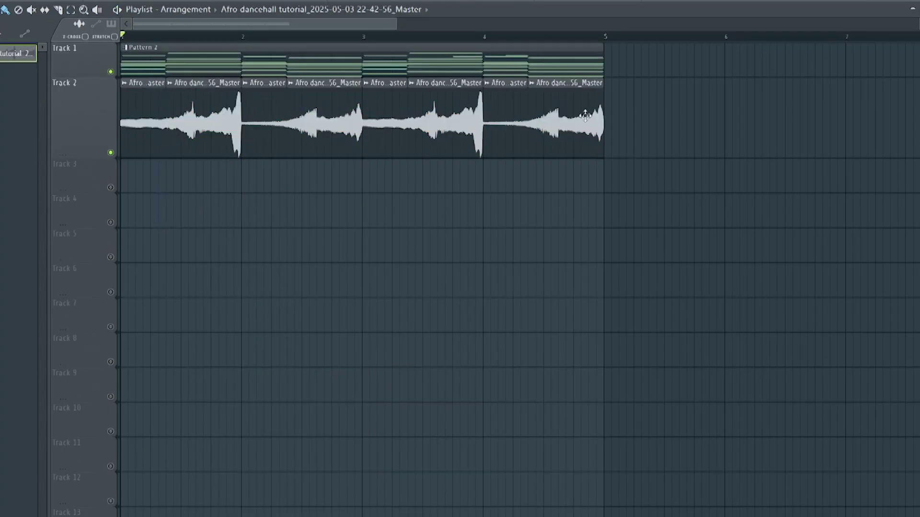
Move the reversed audio slices one by one from Track 2 to Track 3, ordering them last to first from bar 1
left_click_drag(585, 116, 154, 185)
left_click_drag(88, 194, 87, 207)
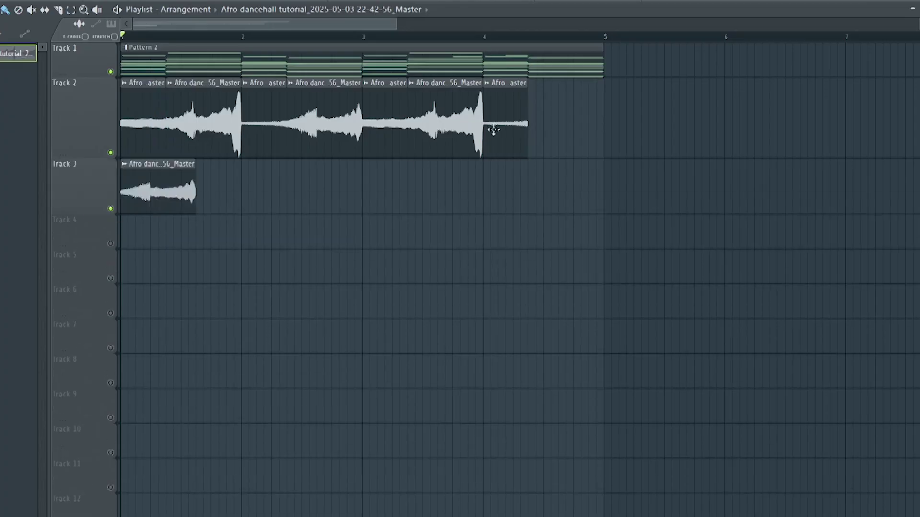
left_click_drag(501, 144, 223, 214)
left_click_drag(459, 124, 293, 207)
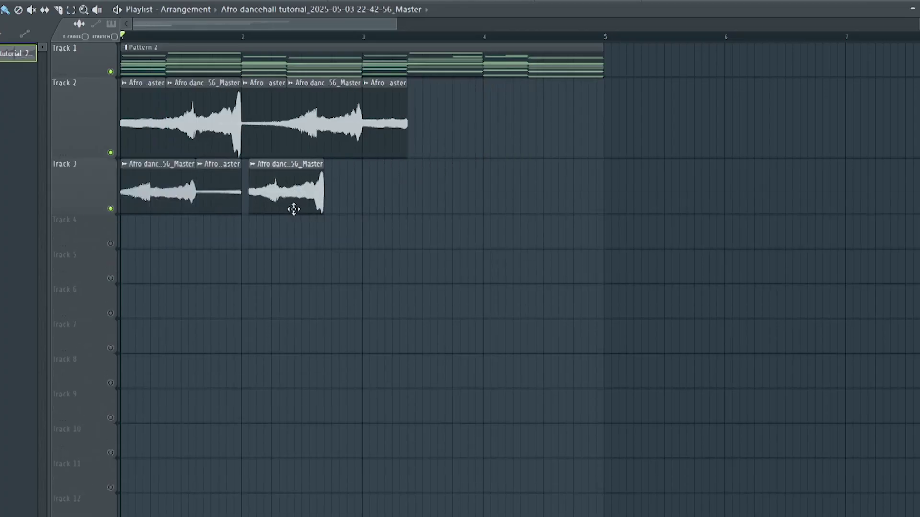
left_click_drag(384, 121, 338, 206)
left_click_drag(322, 121, 390, 209)
left_click_drag(271, 122, 459, 201)
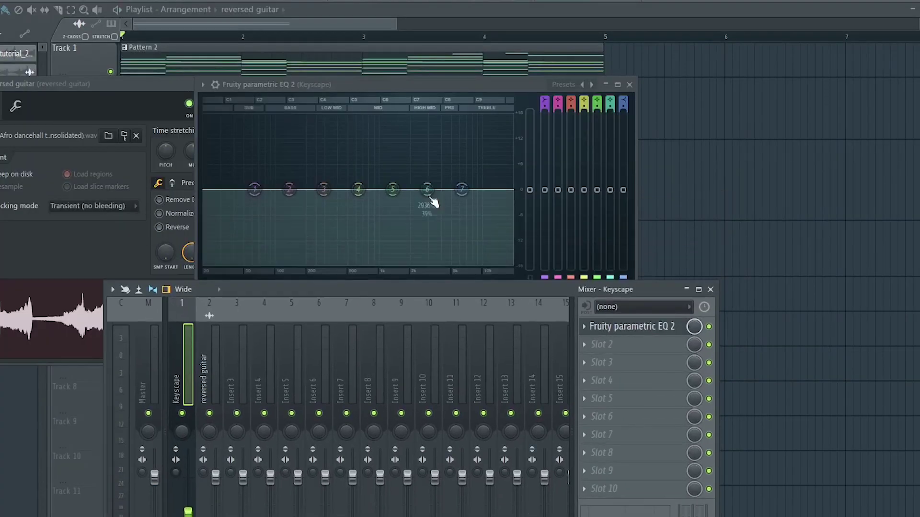
Cut the Keyscape low end with a high-pass on band 1 of Fruity parametric EQ 2, raising its cutoff frequency during playback
key("space")
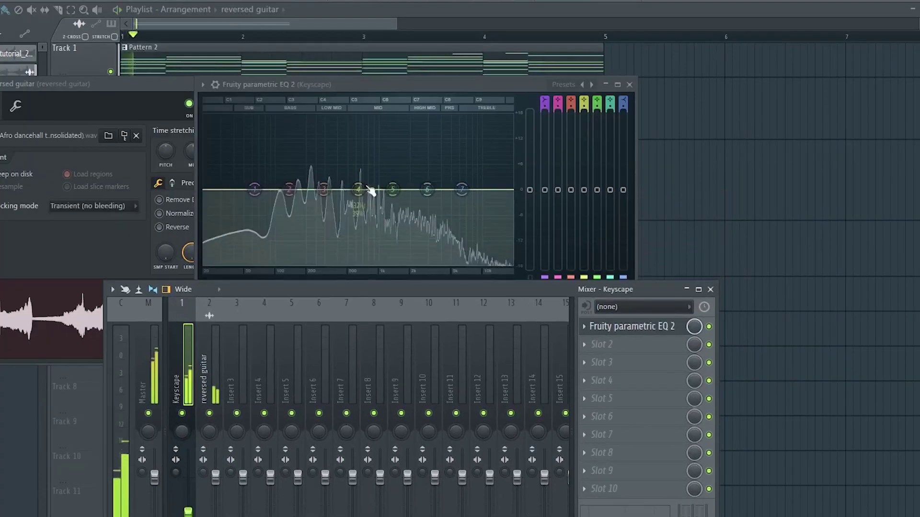
left_click_drag(544, 102, 548, 105)
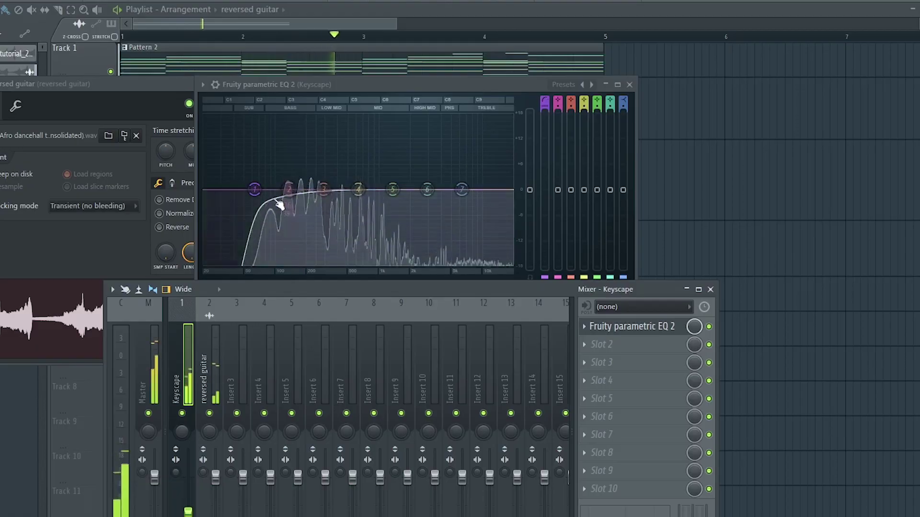
left_click_drag(255, 189, 283, 189)
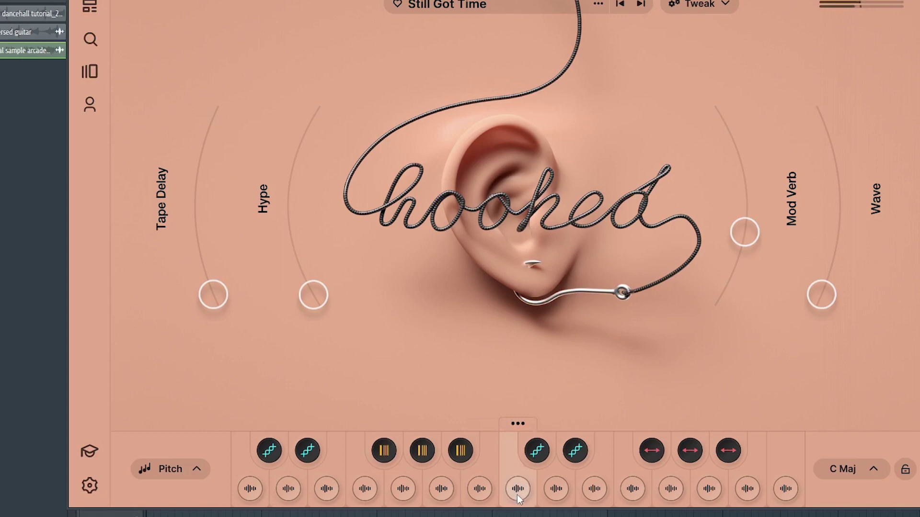
Open the key choices of the Still Got Time vocal kit, and select bars 1–4 of the playlist as the playback loop
left_click(877, 472)
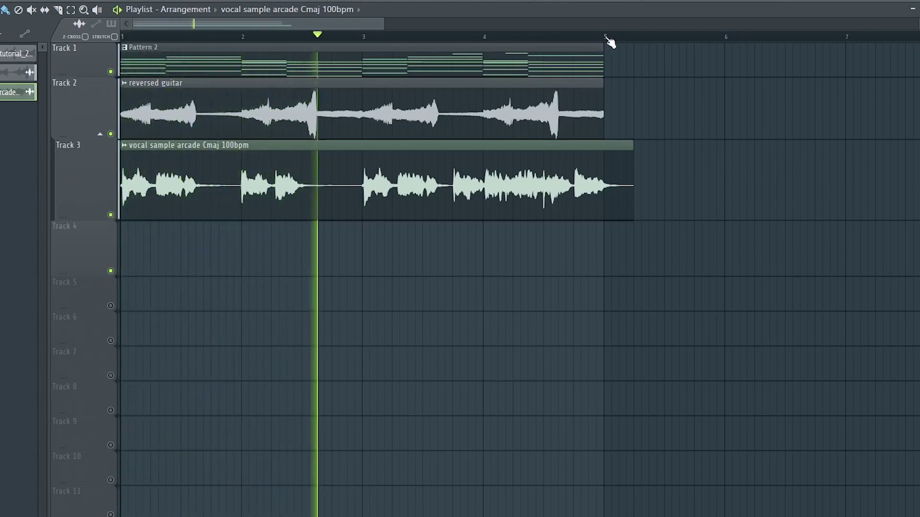
left_click_drag(606, 37, 121, 73)
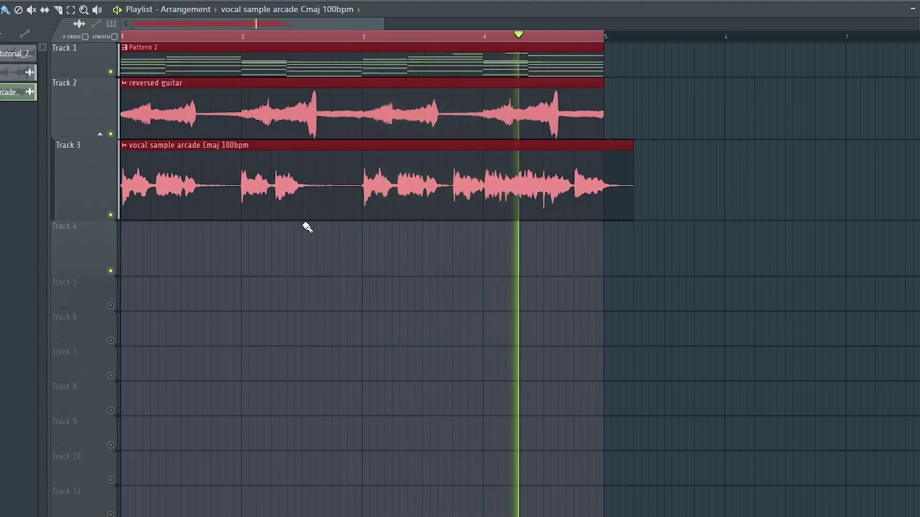
key("F9")
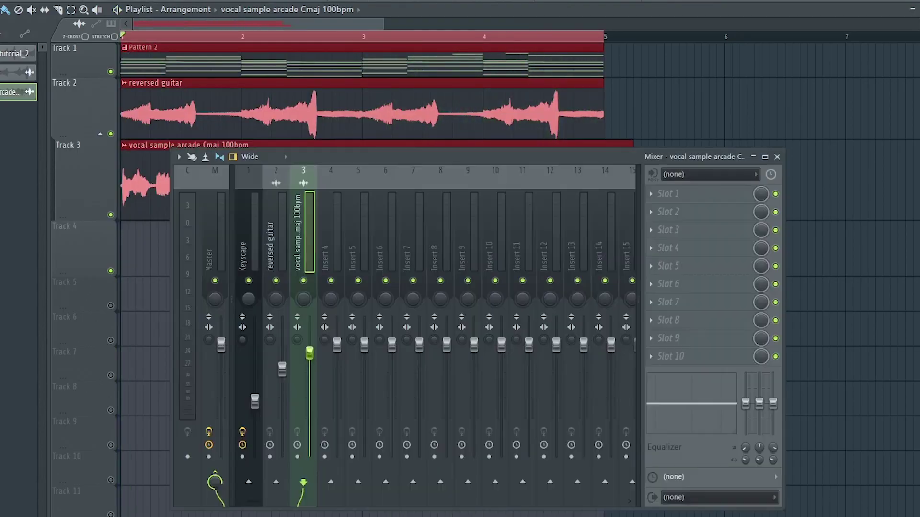
key("space")
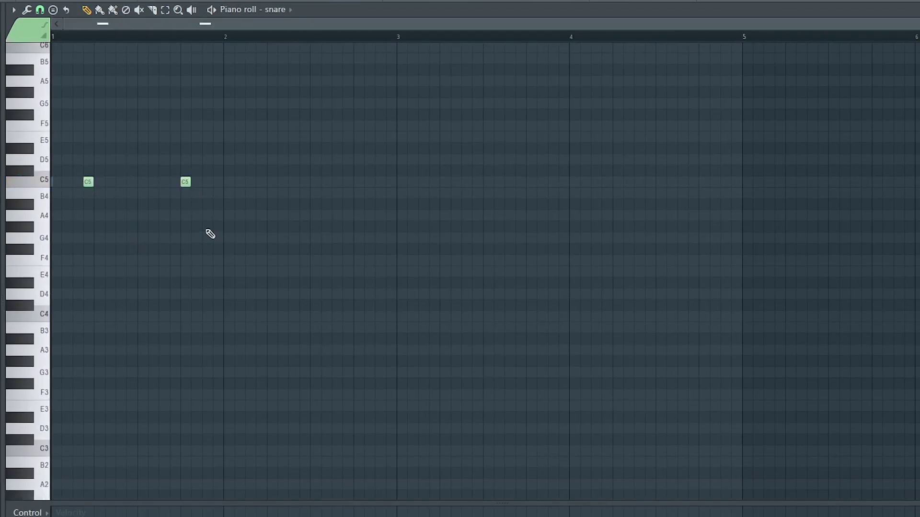
Play back the snare part and repeat its two C5 hits from bar 1 through bar 4
key("space")
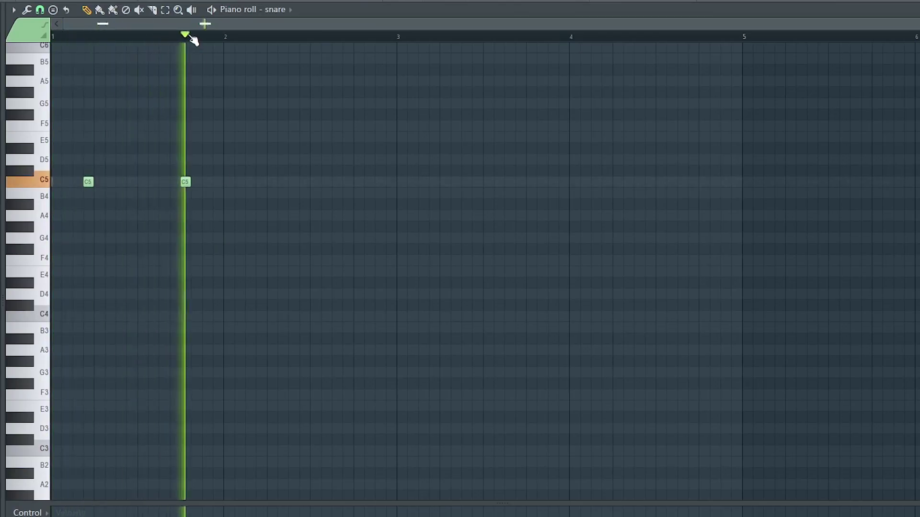
scroll(193, 38, "up", 1)
key("space")
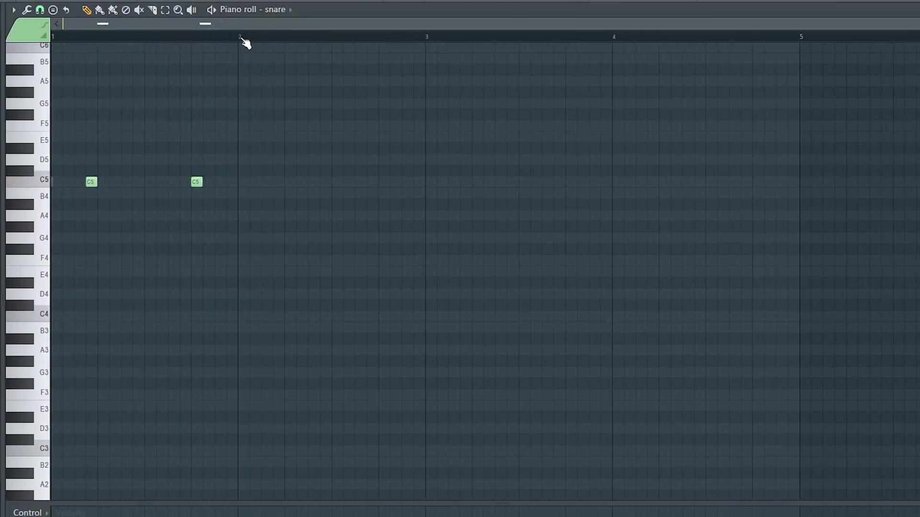
left_click_drag(242, 37, 53, 37)
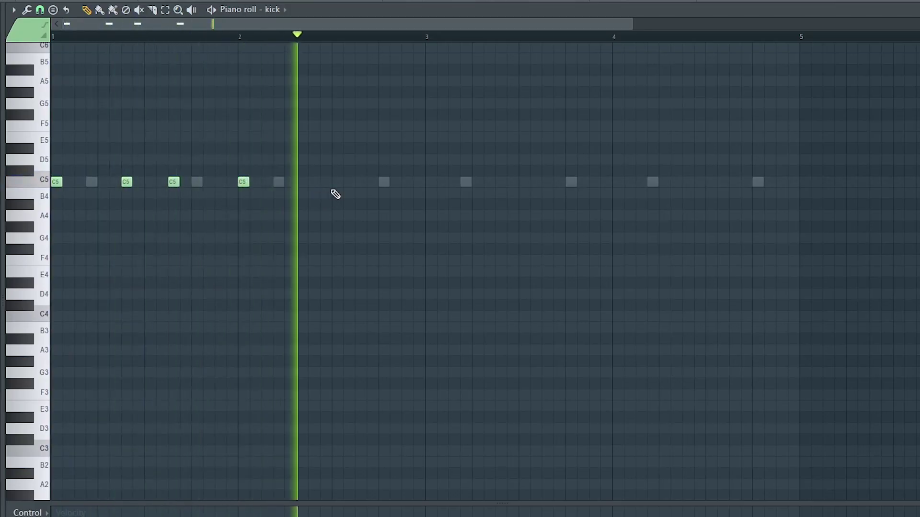
key("space")
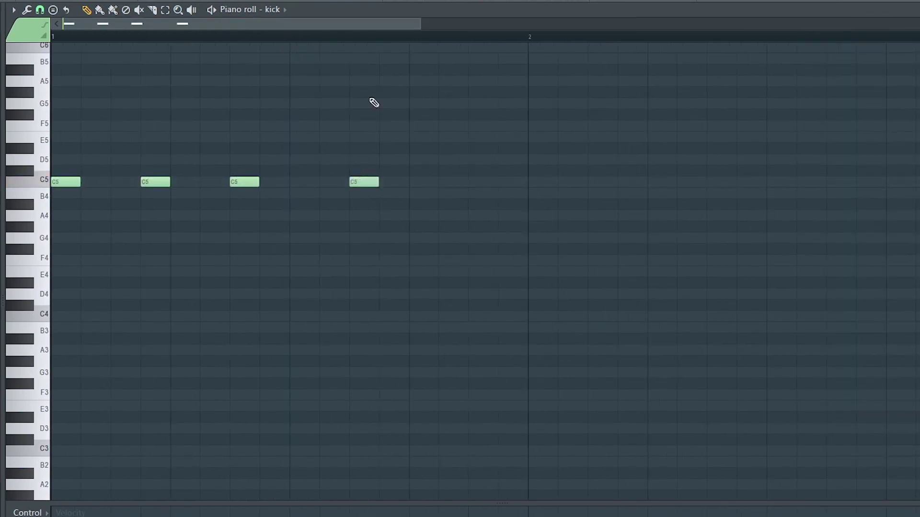
Extend the kick pattern with C5 hits on the downbeats and offbeats of bars 2–4, and play it back
key("space")
scroll(373, 41, "down", 4)
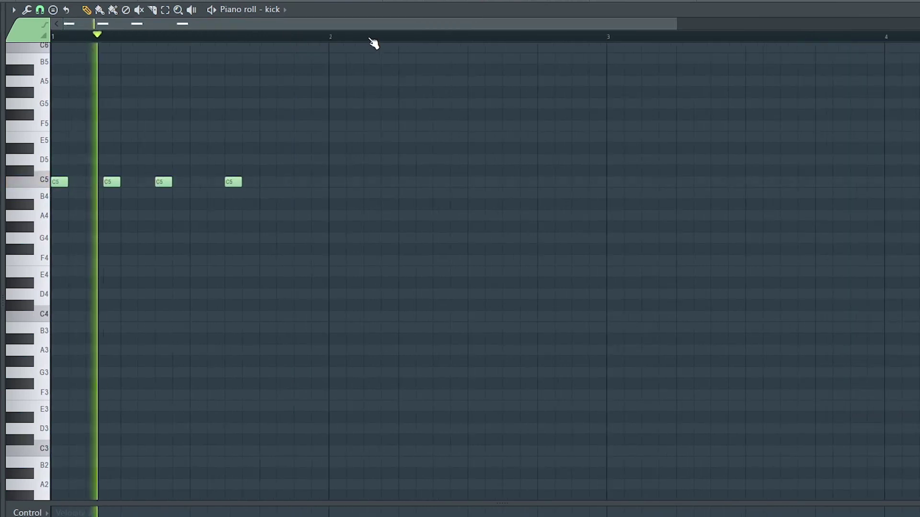
left_click(259, 183)
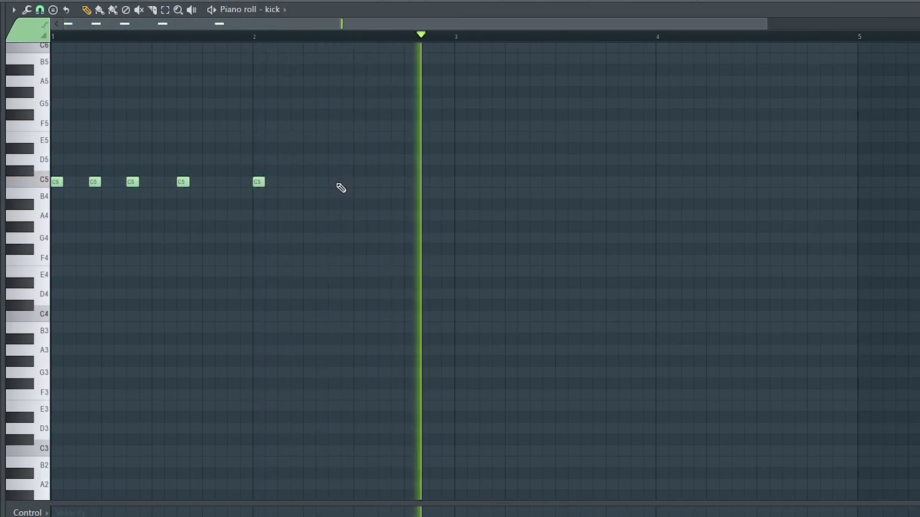
scroll(396, 74, "down", 2)
left_click(461, 182)
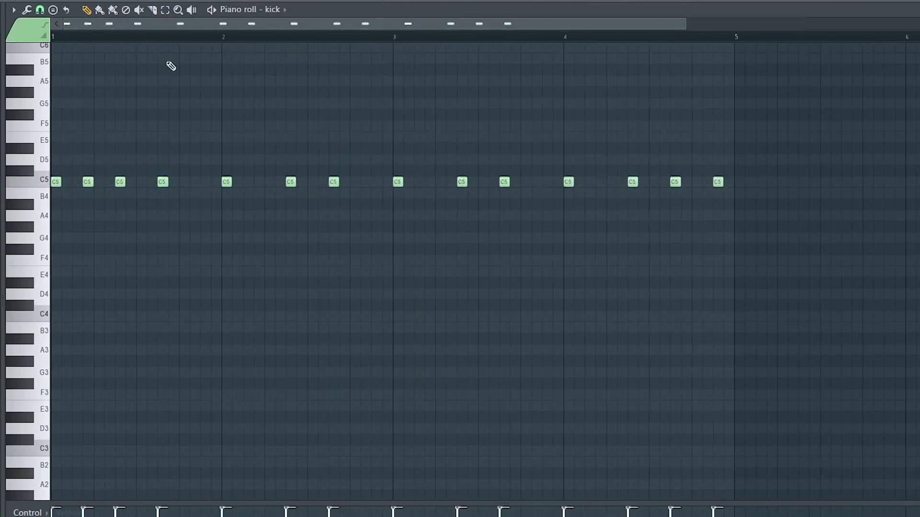
key("space")
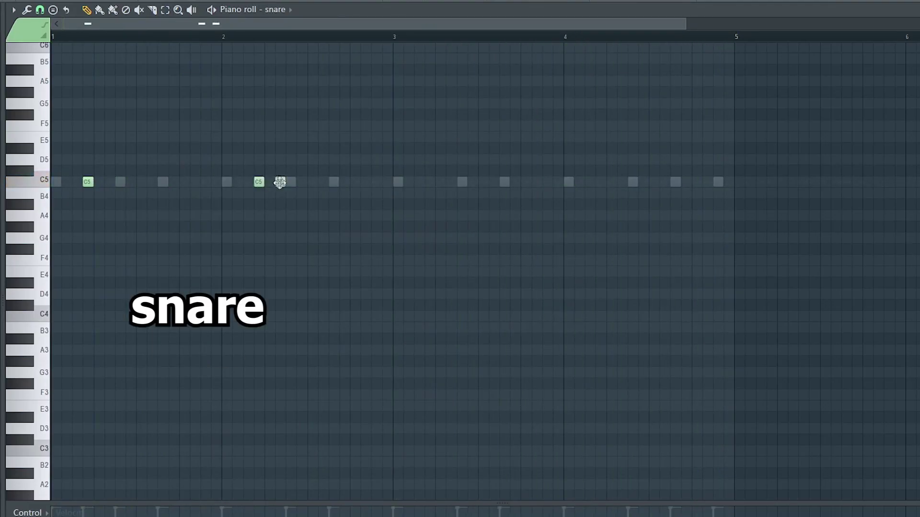
Add C5 snare hits on steps 4 and 13 of bar 3 and steps 4 and 6 of bar 4, plus a longer note on step 13
left_click(430, 183)
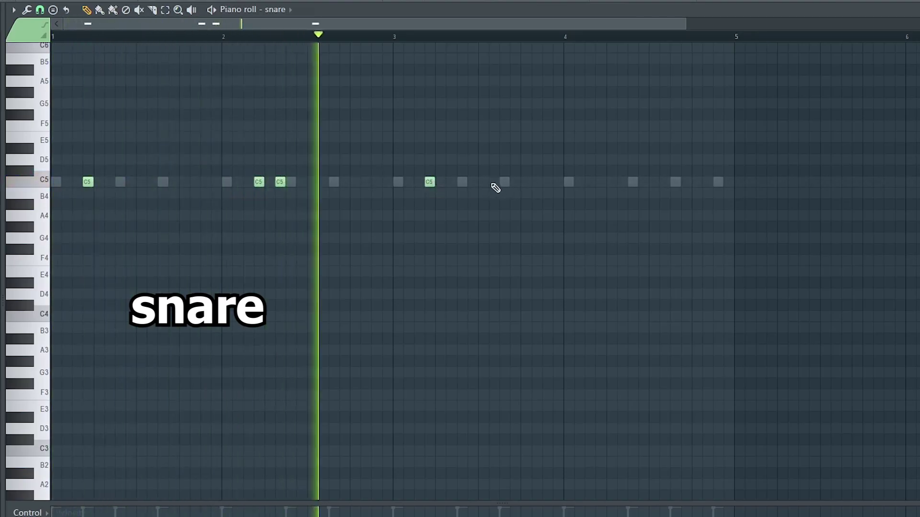
left_click(525, 183)
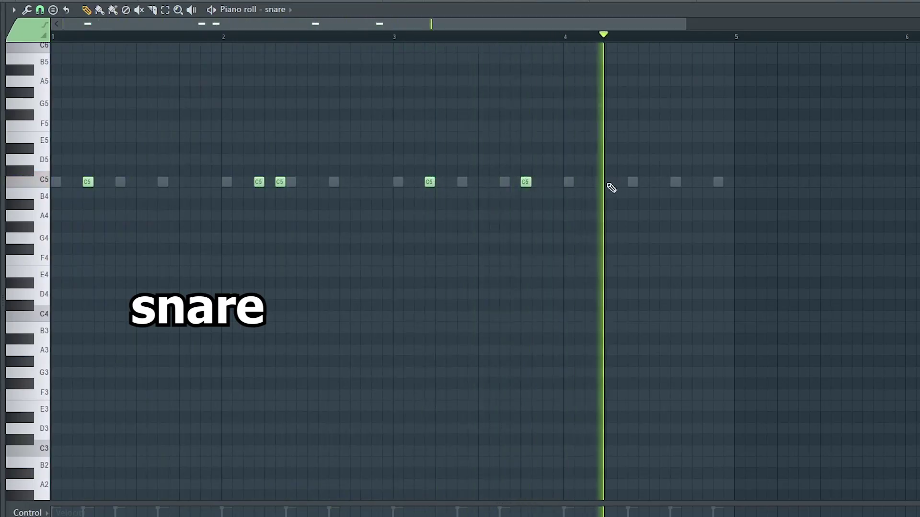
key("space")
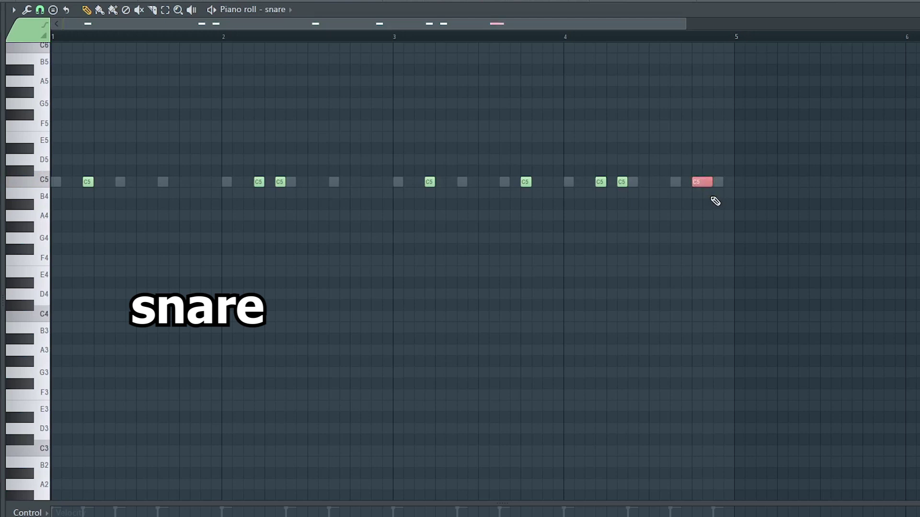
Chop the long C5 snare note near the end of bar 4 into a fast roll with the Default chopper pattern
key("alt+u")
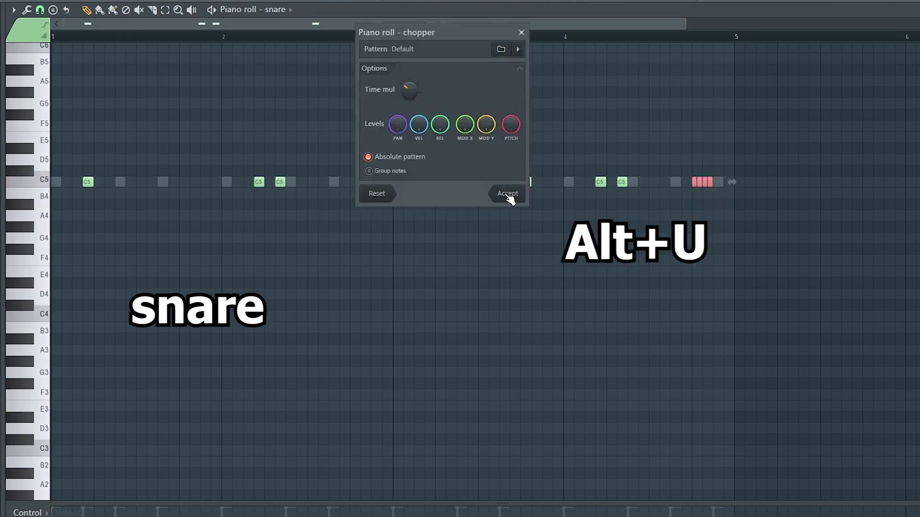
left_click(508, 195)
key("space")
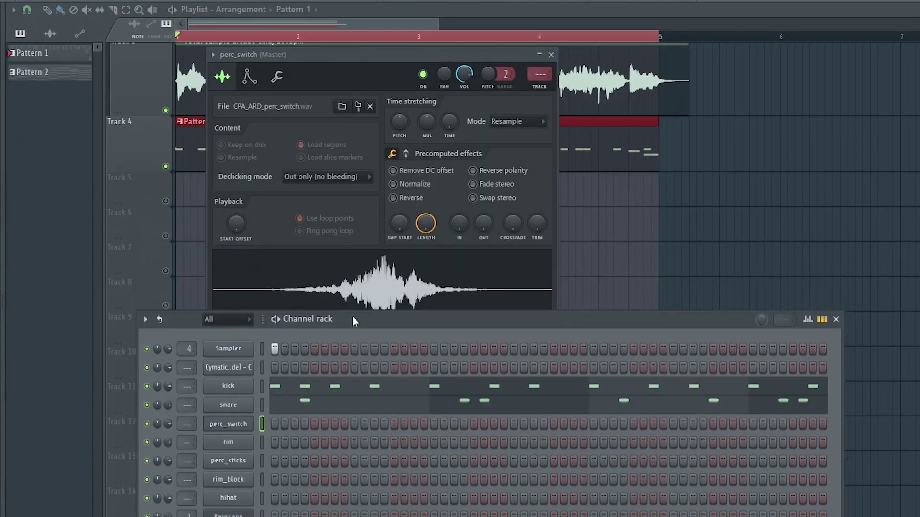
Add C5 perc_switch hits on step 13 of bar 1 and steps 13 and 15 of bar 2 during playback
left_click_drag(353, 317, 351, 321)
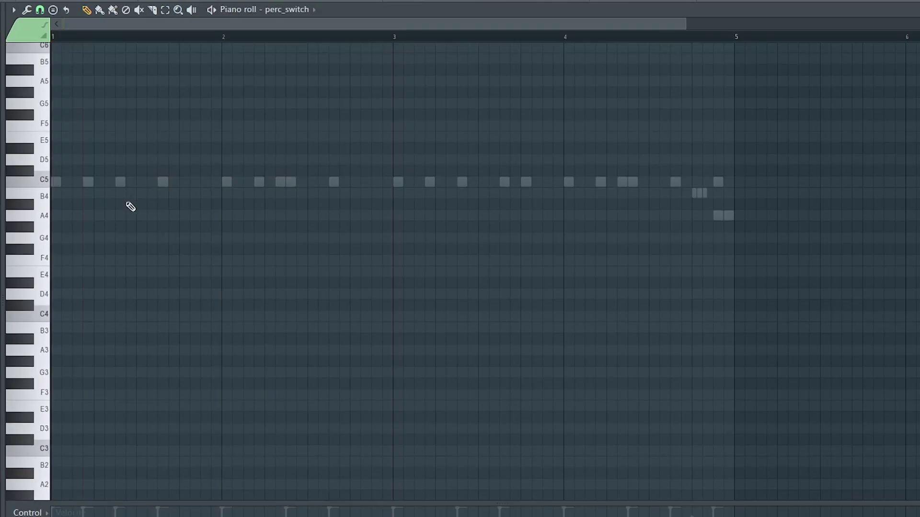
key("space")
left_click(184, 182)
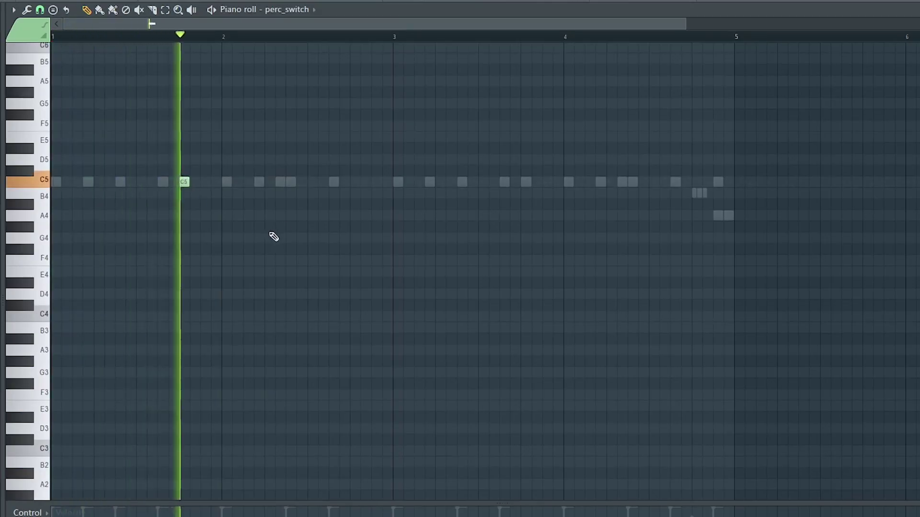
left_click(354, 182)
left_click(376, 182)
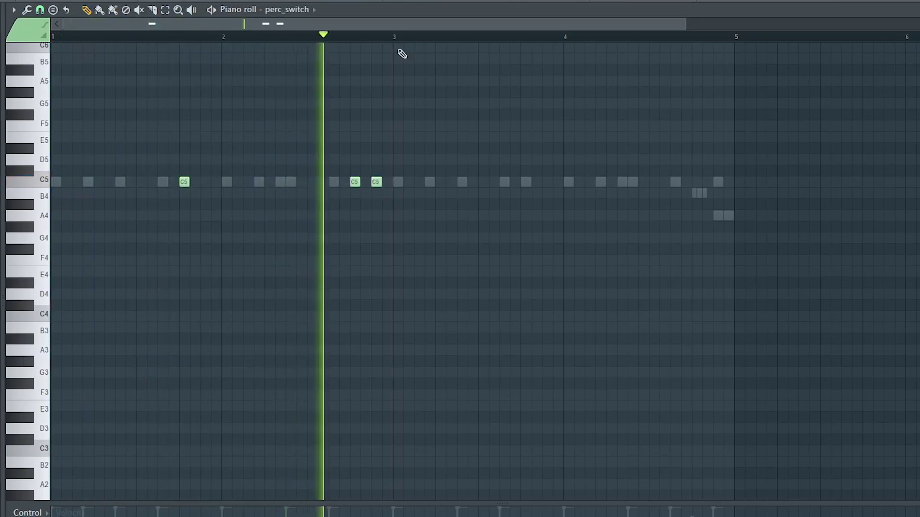
Chop the long C5 hihat note at the end of bar 1, and raise the channel rack's swing
key("ctrl+a")
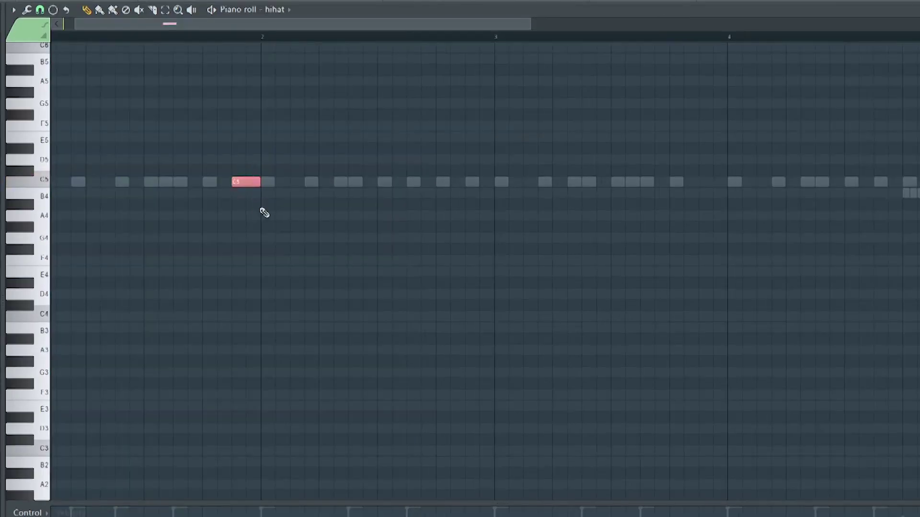
key("ctrl+u")
key("Return")
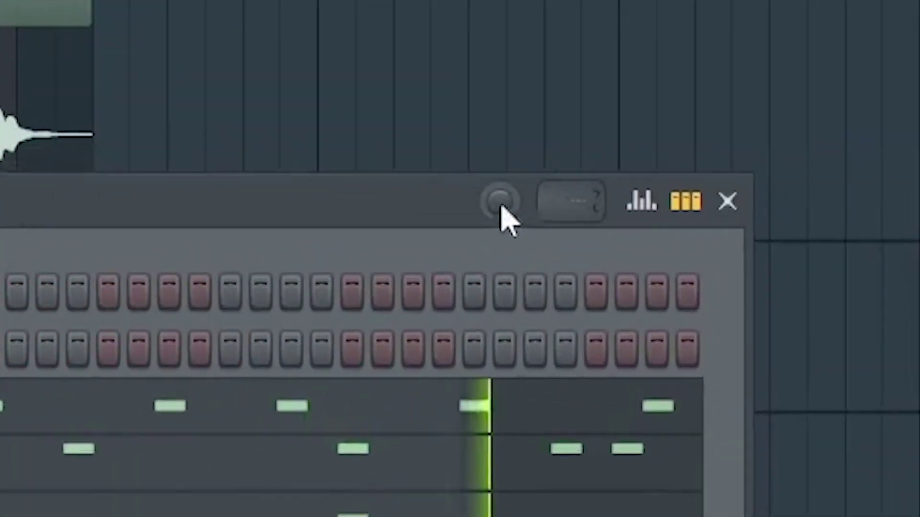
left_click_drag(500, 206, 500, 189)
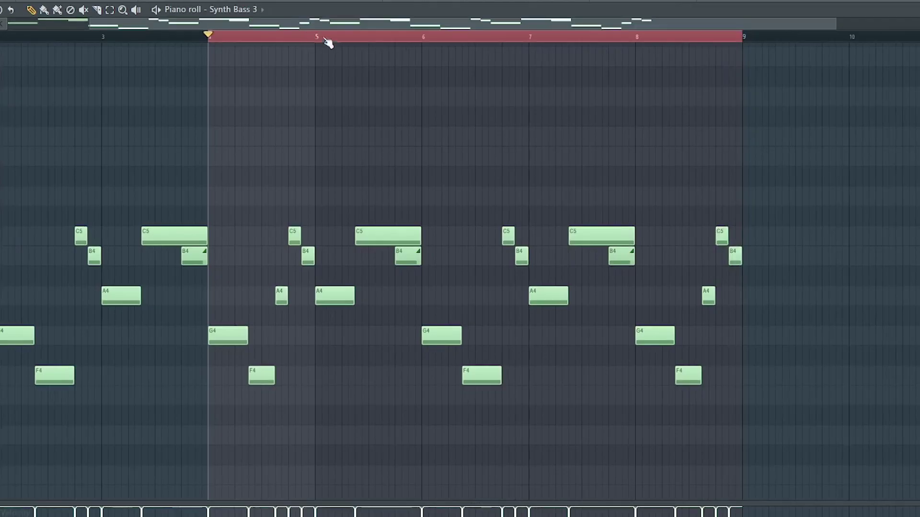
Play the Synth Bass 3 melody and view which RBass Mono artist preset is in use
key("space")
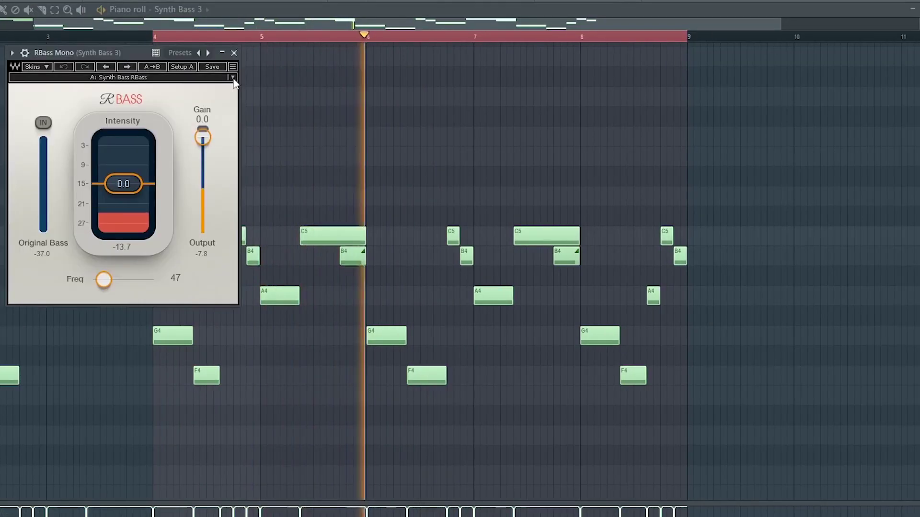
left_click(233, 77)
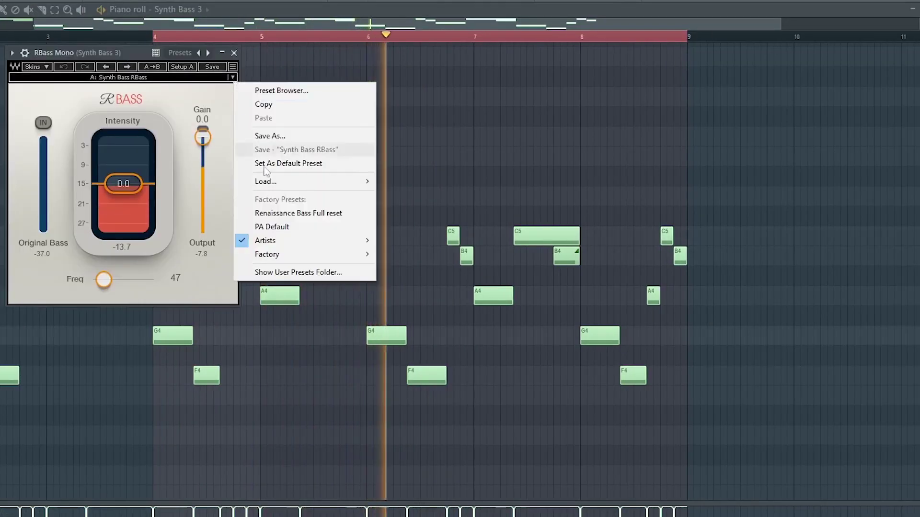
mouse_move(271, 242)
mouse_move(415, 257)
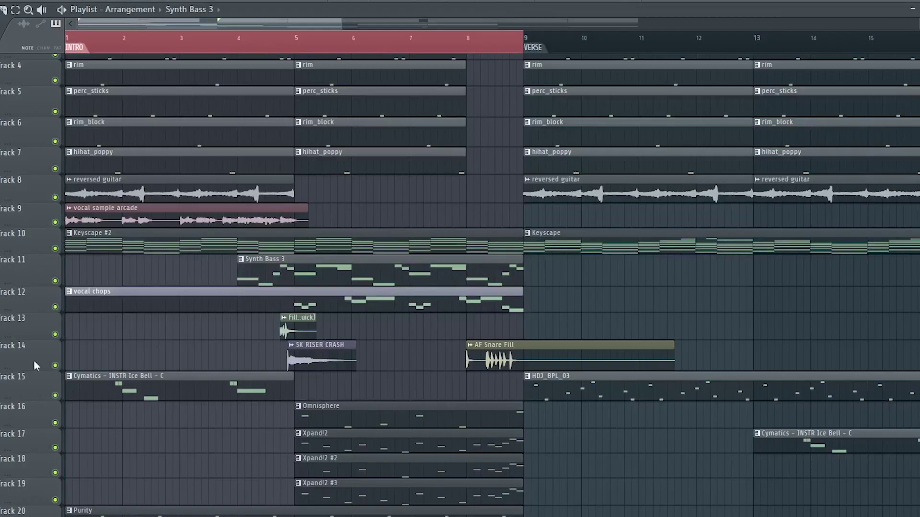
Solo track 13 to audition the Fill - (Quick) clip, and enable track 14 with the SK RISER CRASH clip
left_click_drag(39, 335, 39, 348)
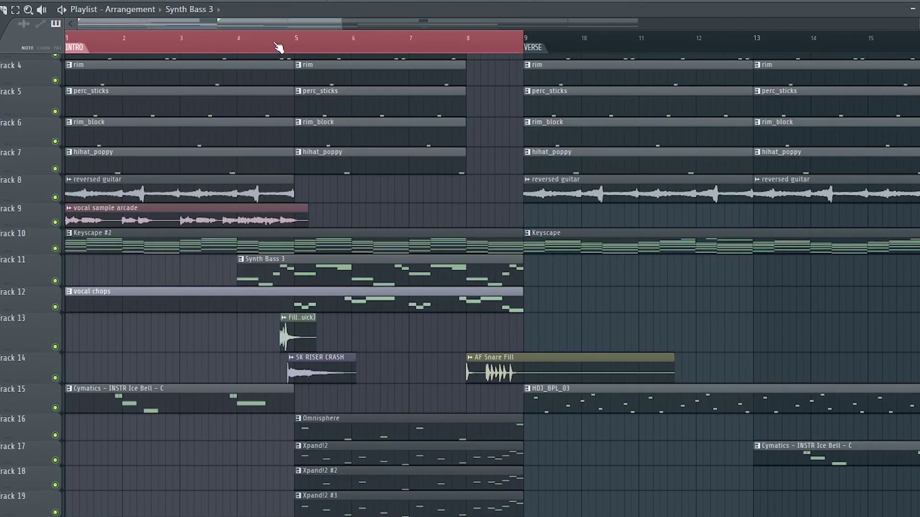
scroll(278, 47, "up", 2)
right_click(55, 347)
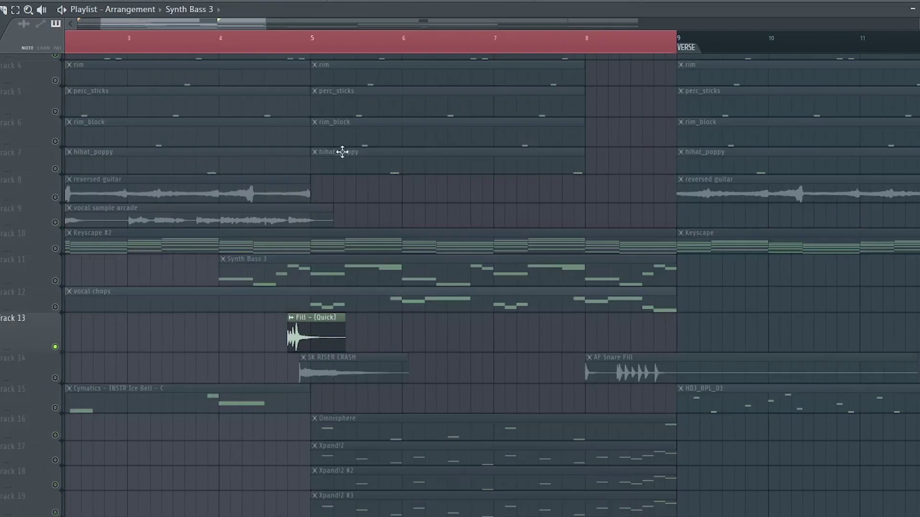
key("space")
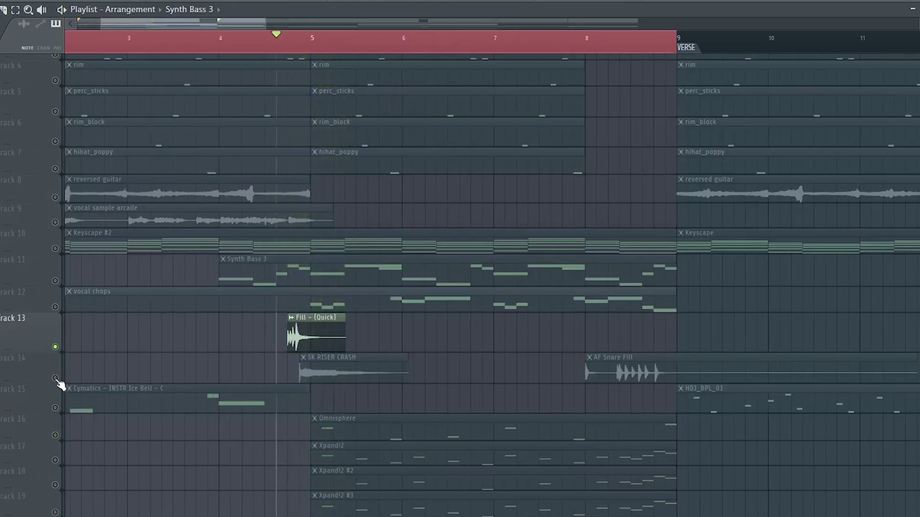
left_click(56, 379)
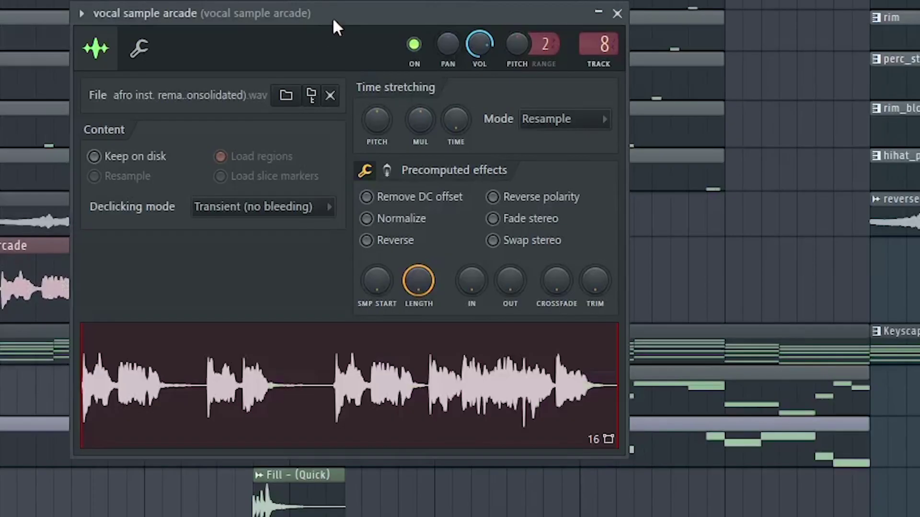
Load the vocal sample arcade audio into a new Slicex channel and reposition the Slicex window
left_click_drag(333, 19, 368, 2)
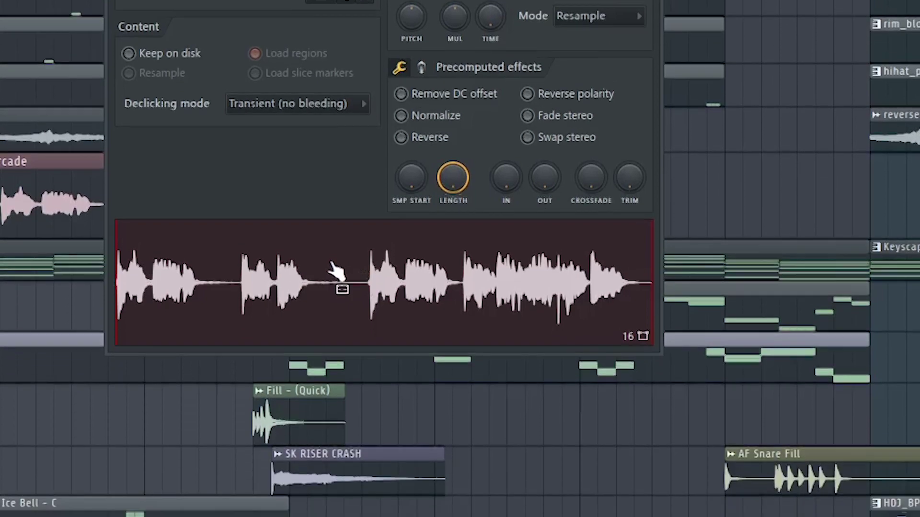
right_click(332, 348)
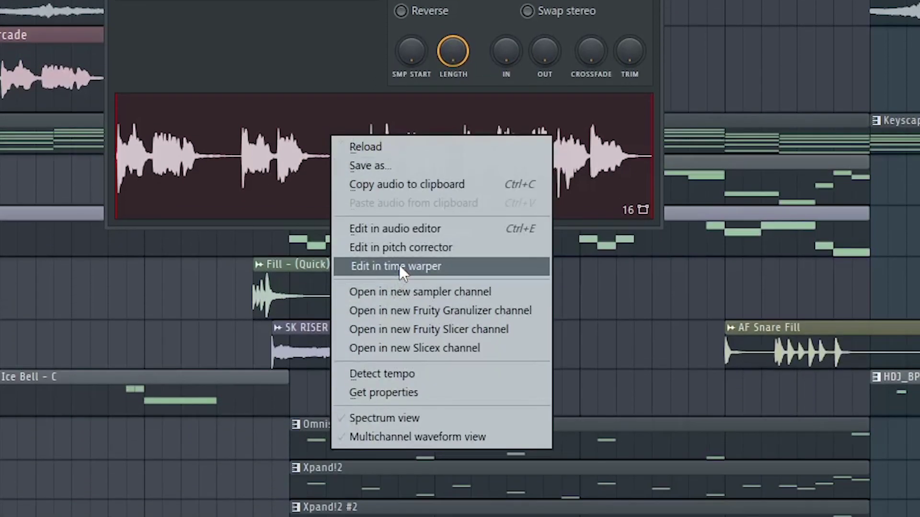
left_click(438, 348)
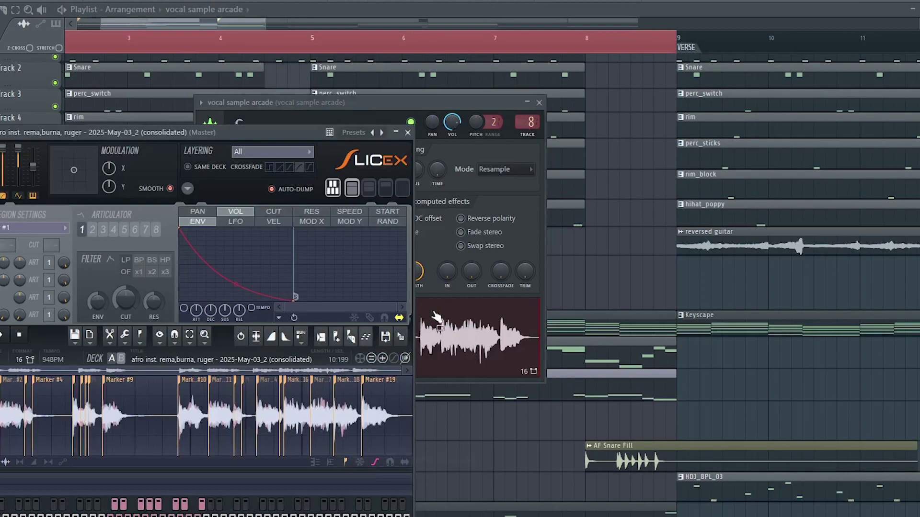
left_click_drag(201, 136, 454, 55)
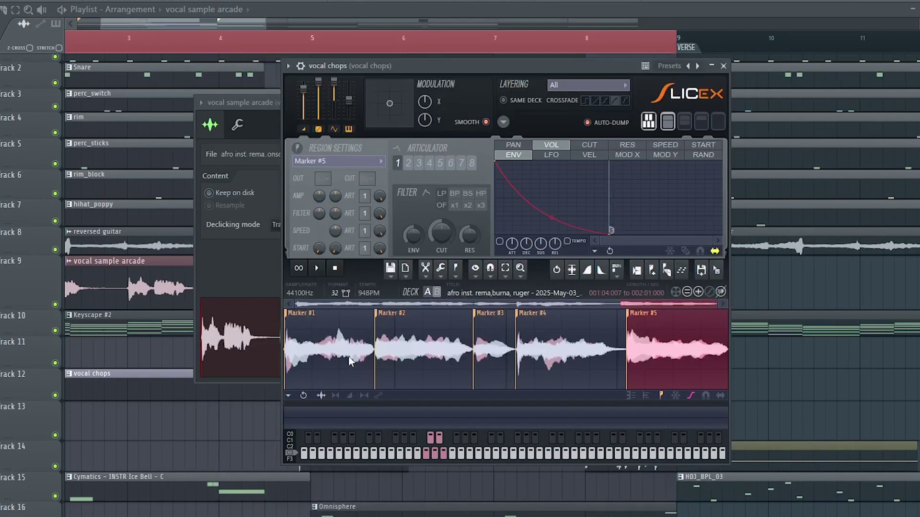
Audition the vocal chops slices Marker #1 to Marker #5 in Slicex, and play back their piano roll pattern
left_click(349, 356)
left_click(444, 349)
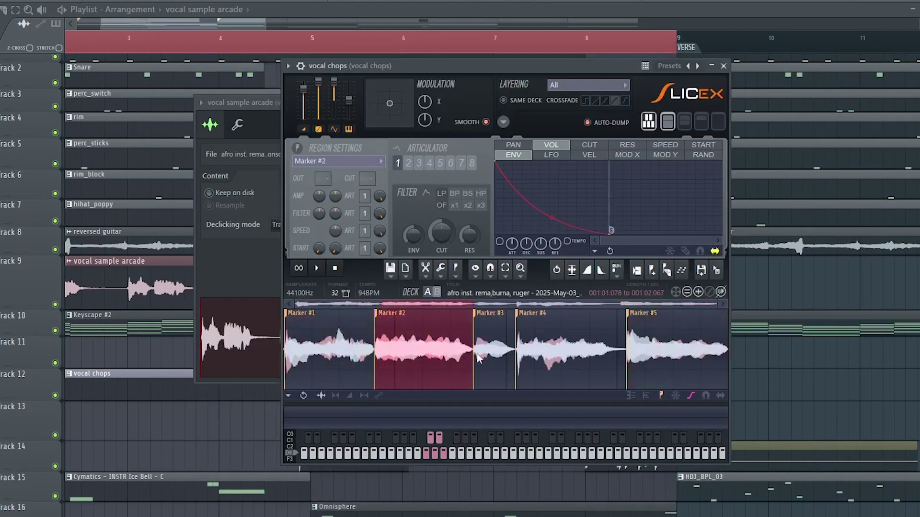
left_click(488, 354)
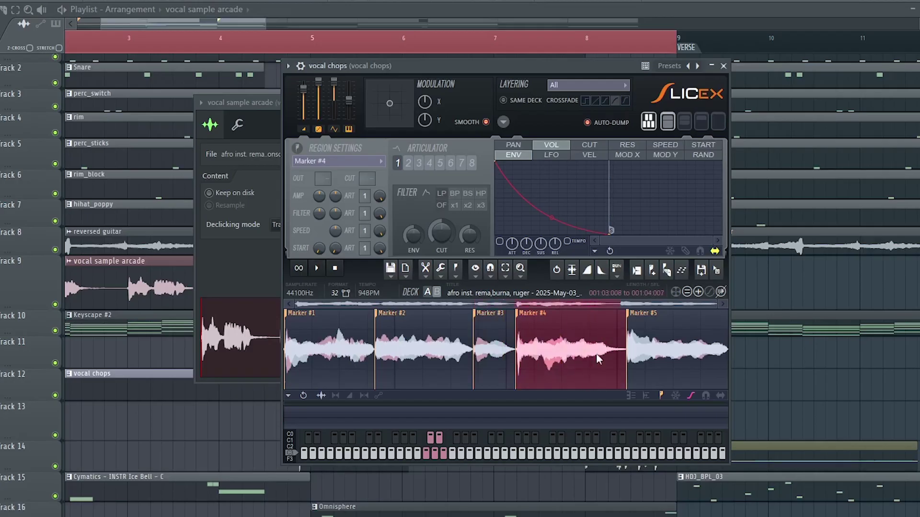
left_click(672, 353)
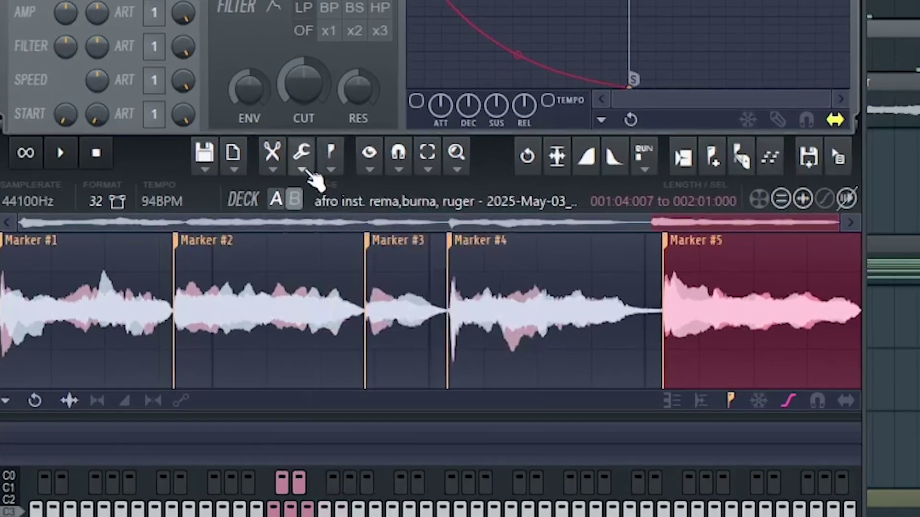
left_click(335, 256)
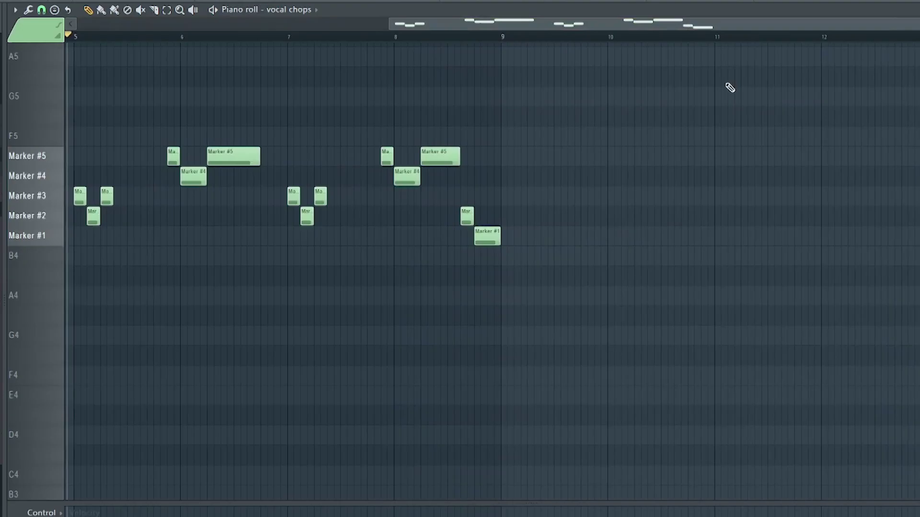
key("space")
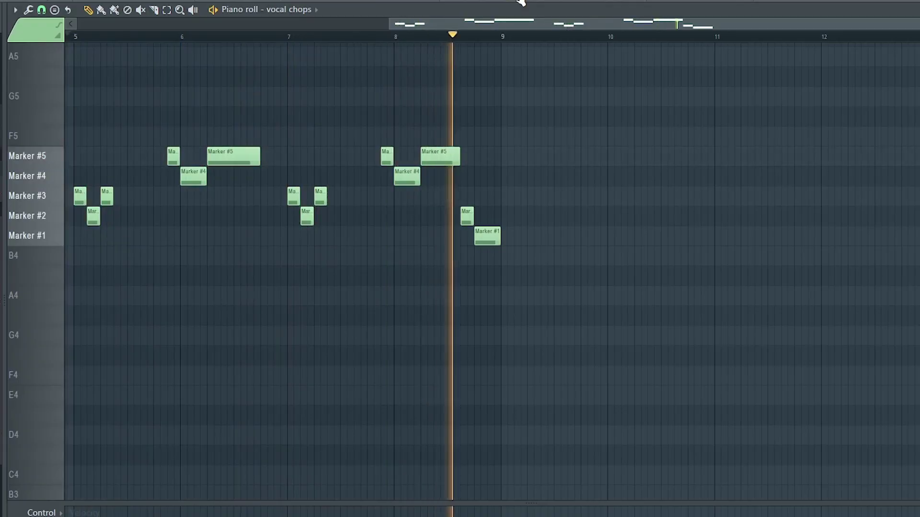
key("space")
Examine the vocal chops mixer effects, Fruity parametric EQ 2 and Raum, during playback, plus the delay track's Fruity delay
key("F9")
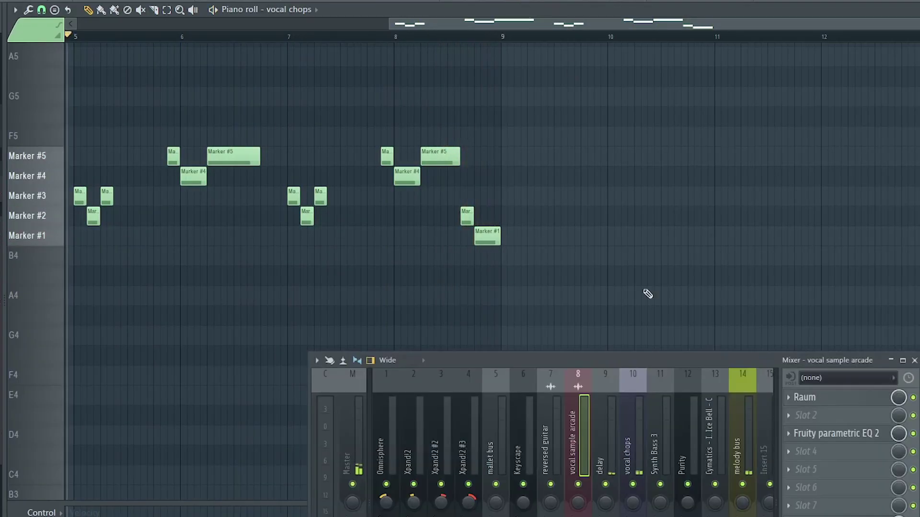
key("space")
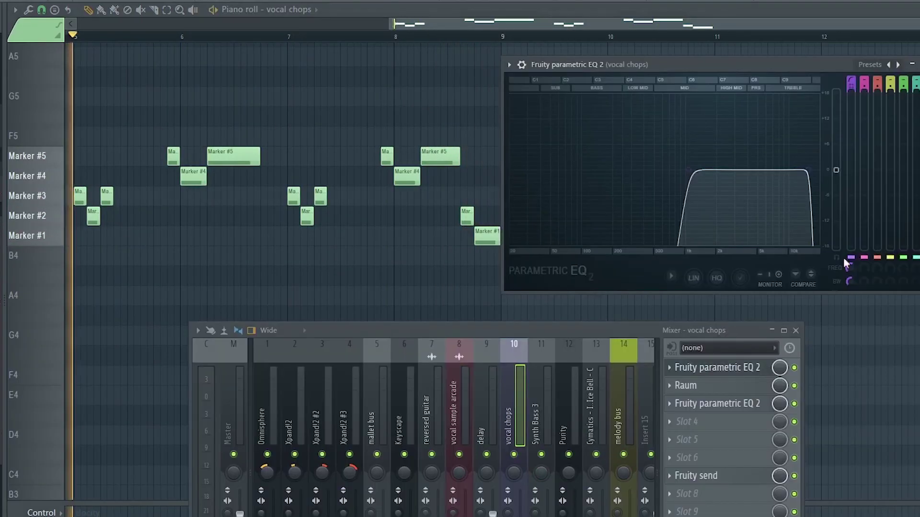
left_click(733, 386)
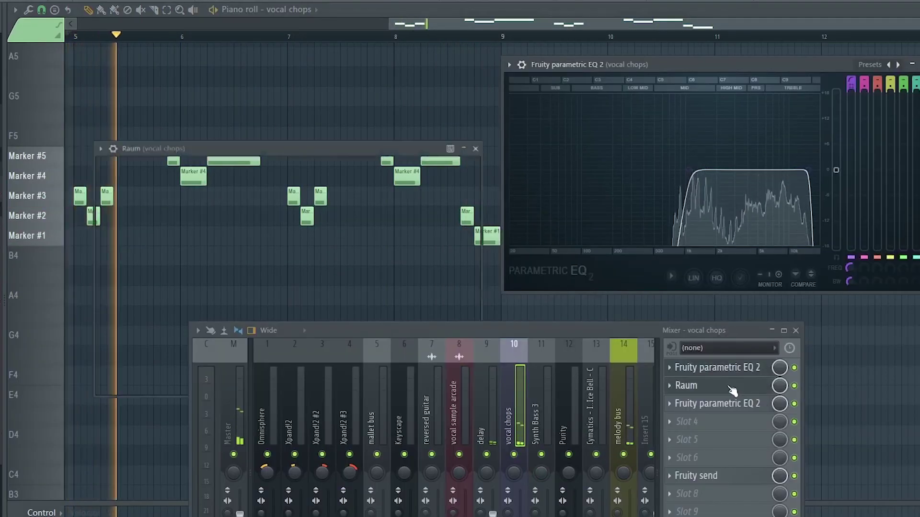
left_click_drag(379, 146, 458, 57)
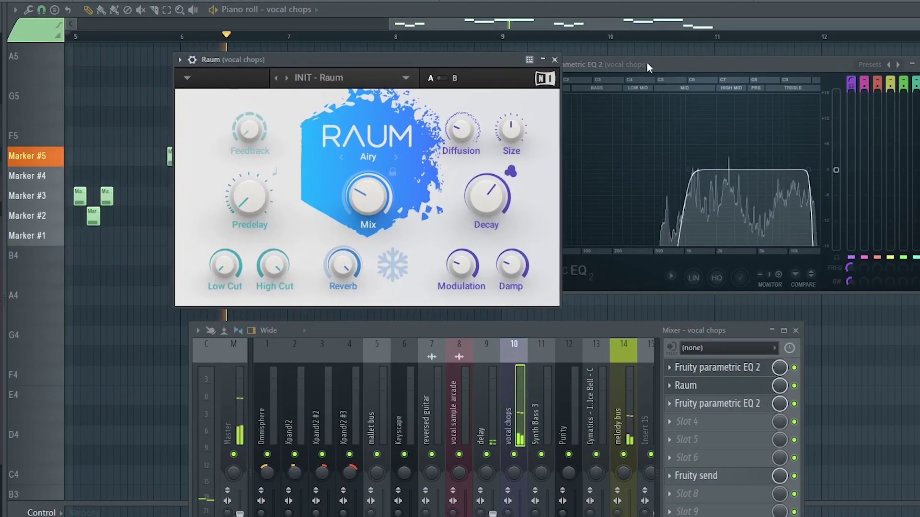
left_click_drag(646, 61, 715, 56)
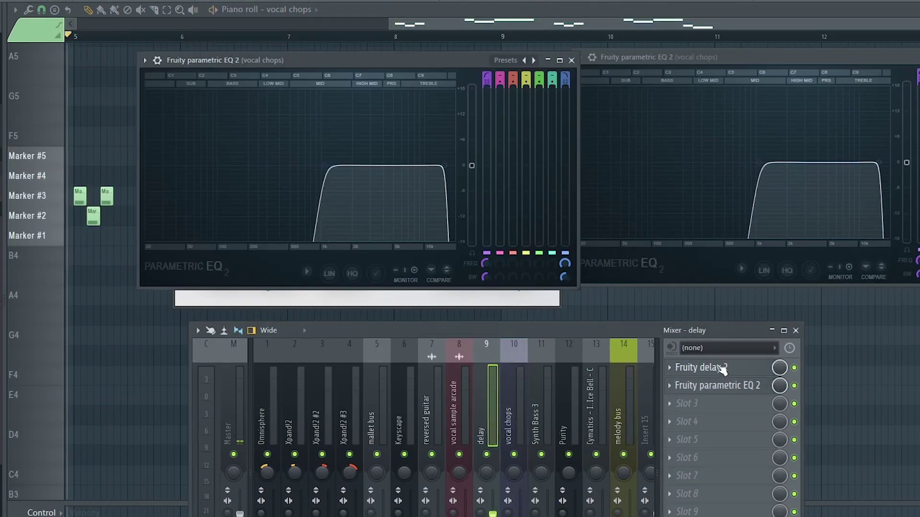
left_click(719, 368)
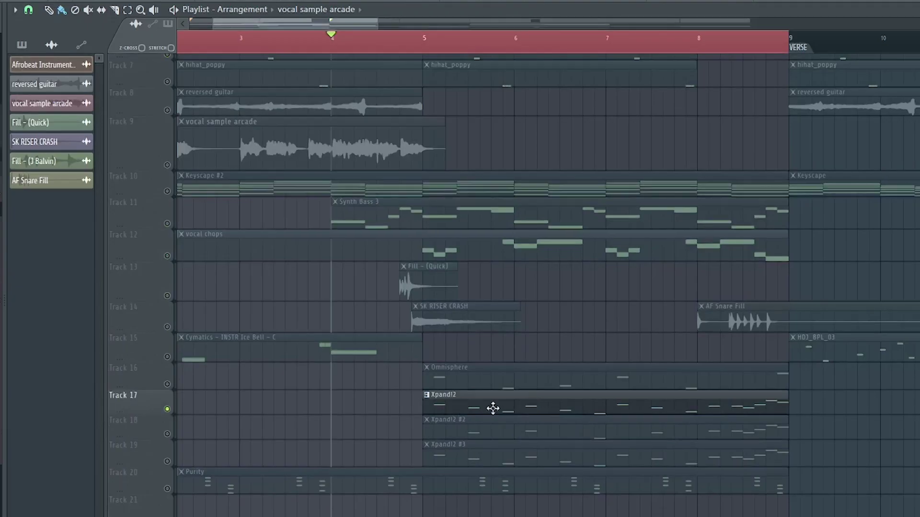
Open the Xpand!2 melody from track 17 in the piano roll and play it through bars 5 to 8
double_click(493, 408)
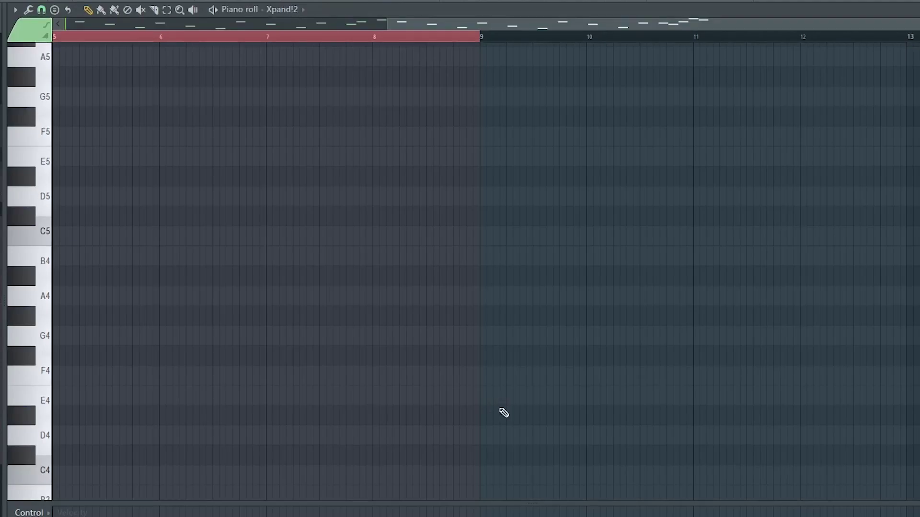
key("space")
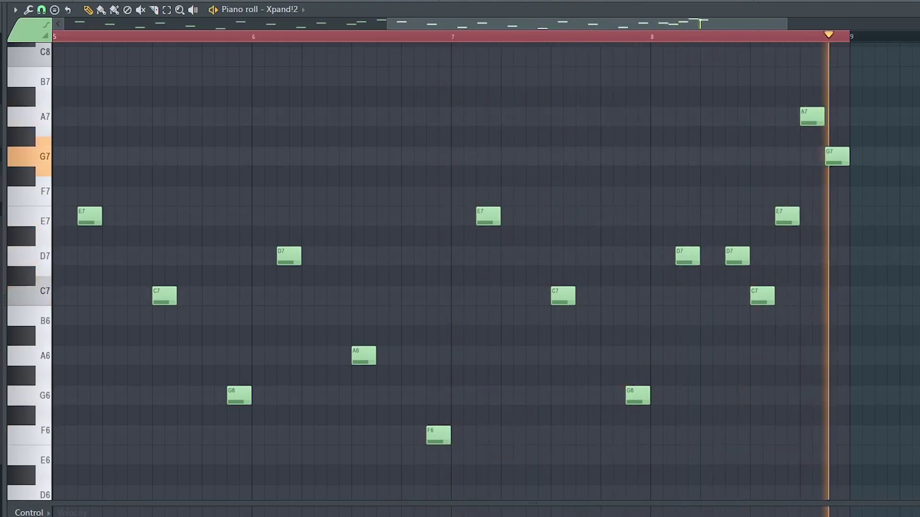
key("space")
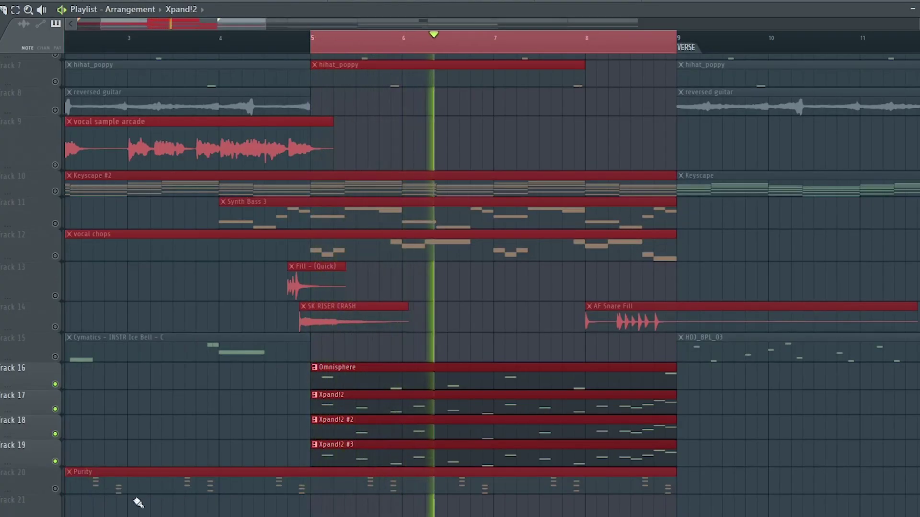
Examine the mallet bus in the mixer, including its RC-20 Retro Color, Fruity parametric EQ 2 and RVox Stereo effects
key("space")
key("F9")
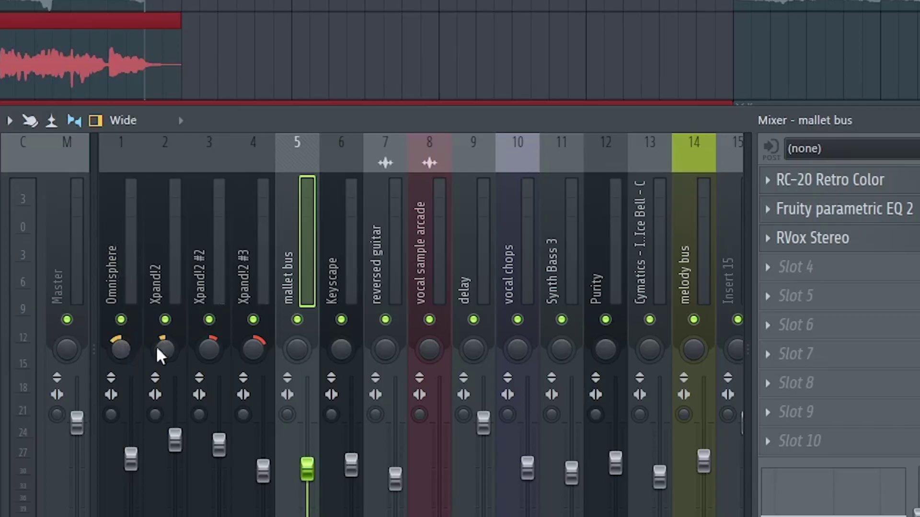
left_click_drag(130, 293, 211, 288)
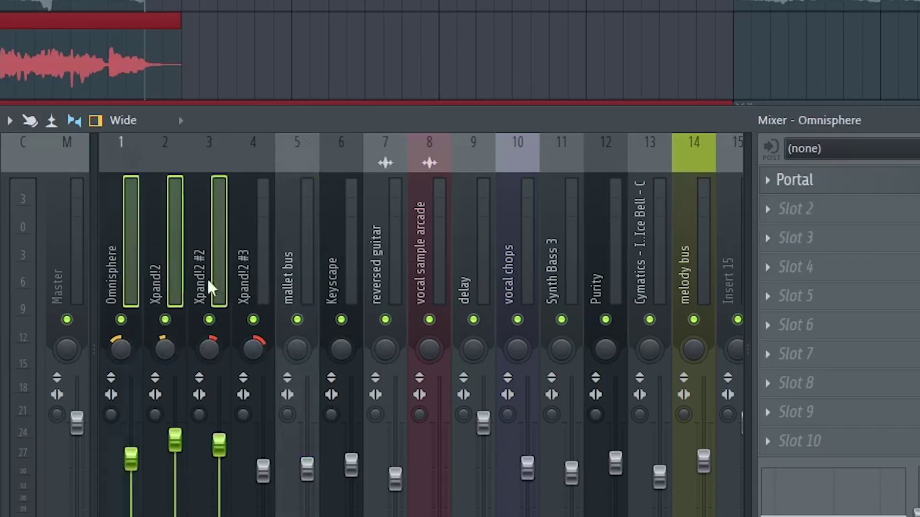
left_click(297, 276)
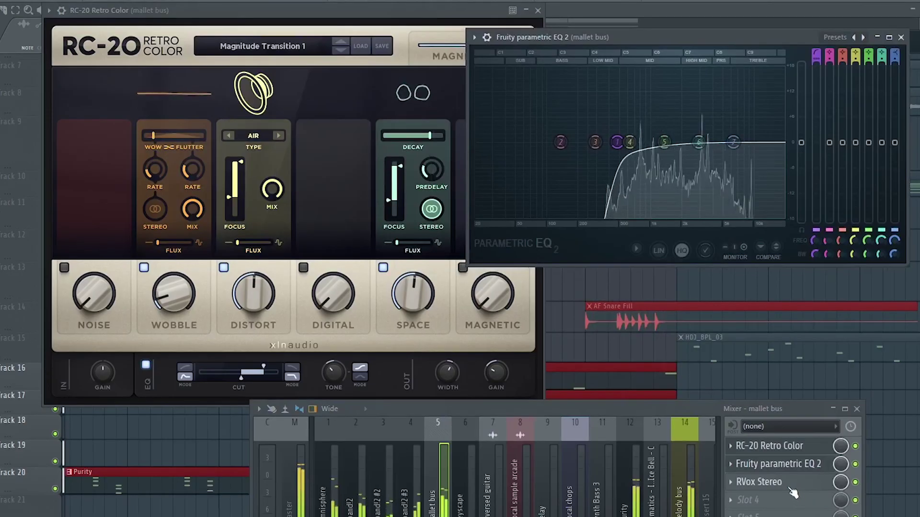
left_click(860, 242)
left_click_drag(537, 50, 507, 52)
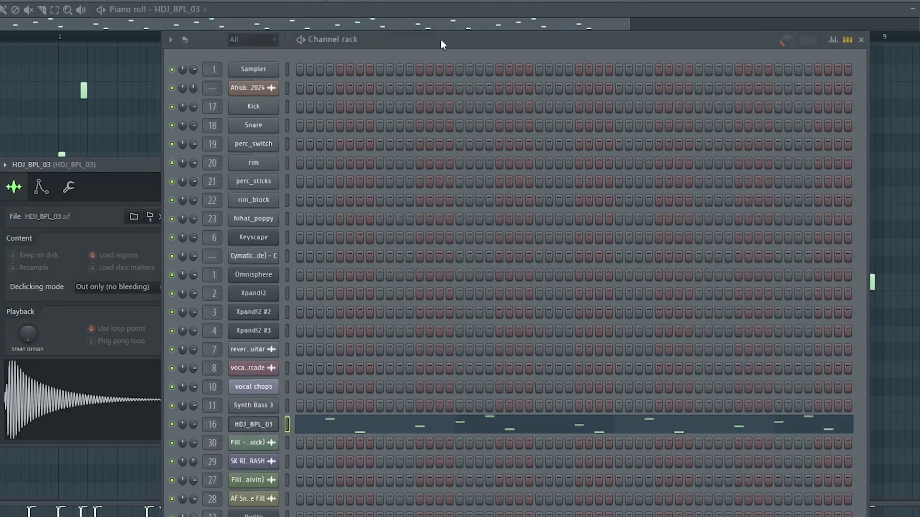
Play the HDJ_BPL_03 pattern while examining the artist presets of its RBass Mono effect, and close the plugin
left_click_drag(441, 39, 865, 79)
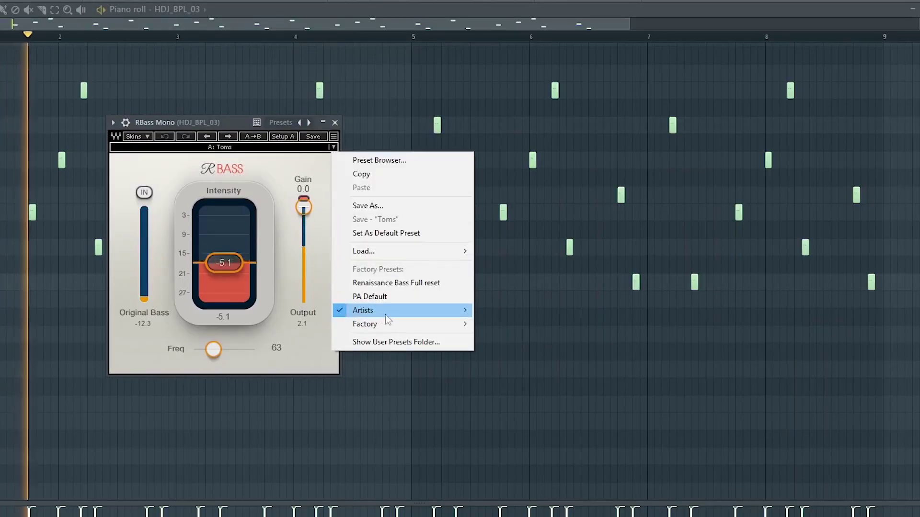
mouse_move(386, 310)
mouse_move(515, 434)
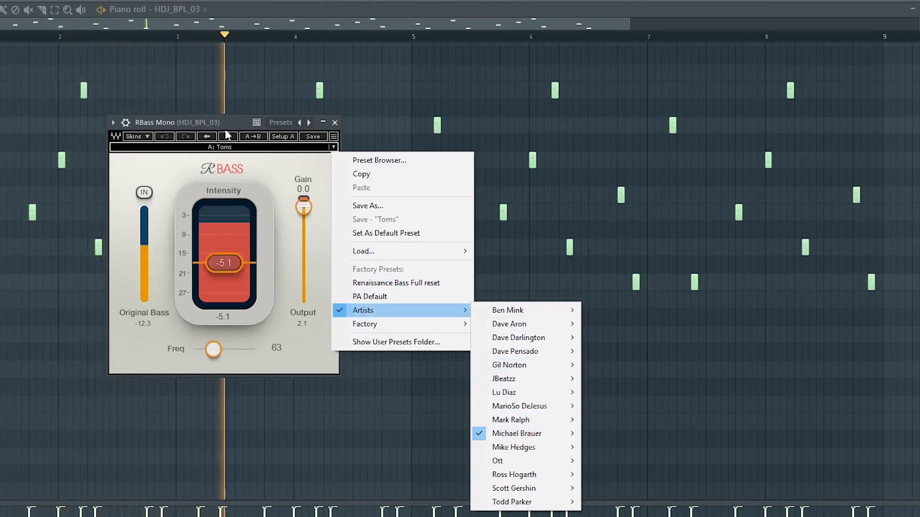
left_click(243, 126)
left_click(335, 123)
key("space")
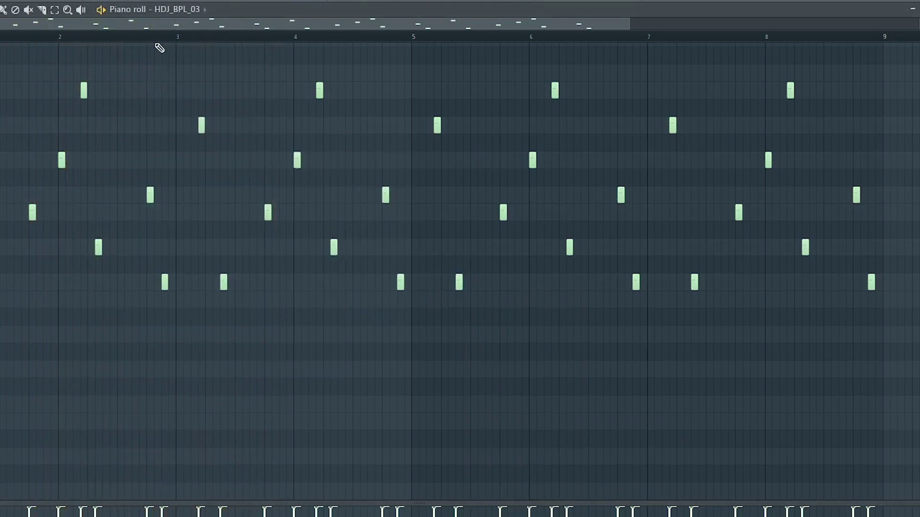
Return to the full arrangement in the playlist and slightly reduce the height of track 14
key("F5")
left_click_drag(41, 360, 42, 355)
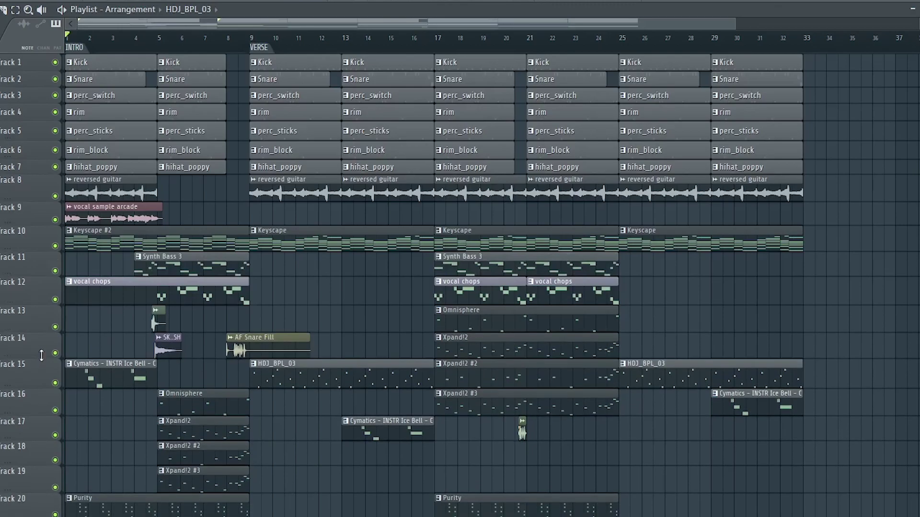